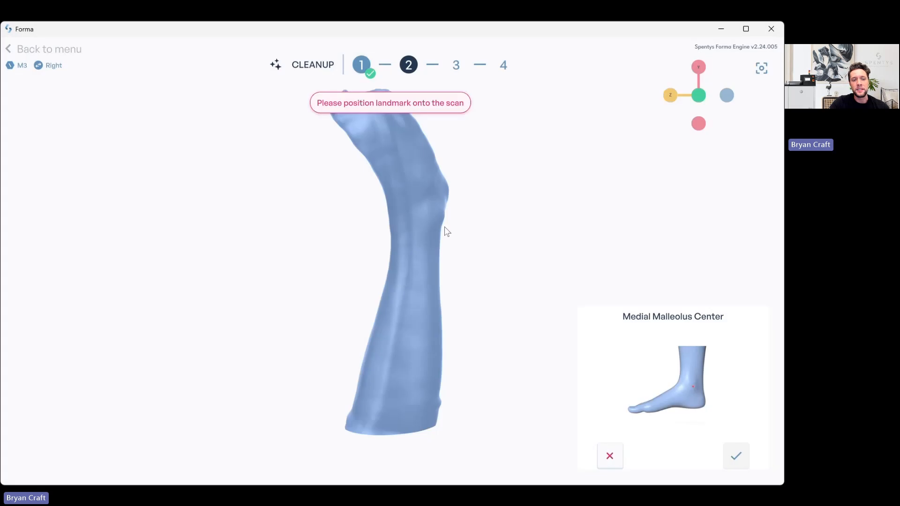
Place and confirm the Medial Malleolus Center landmark on the inner ankle and the Tibia Mid landmark on the shin of the scan
{"action": "left_click_drag", "start_coordinate": [444, 228], "coordinate": [601, 229]}
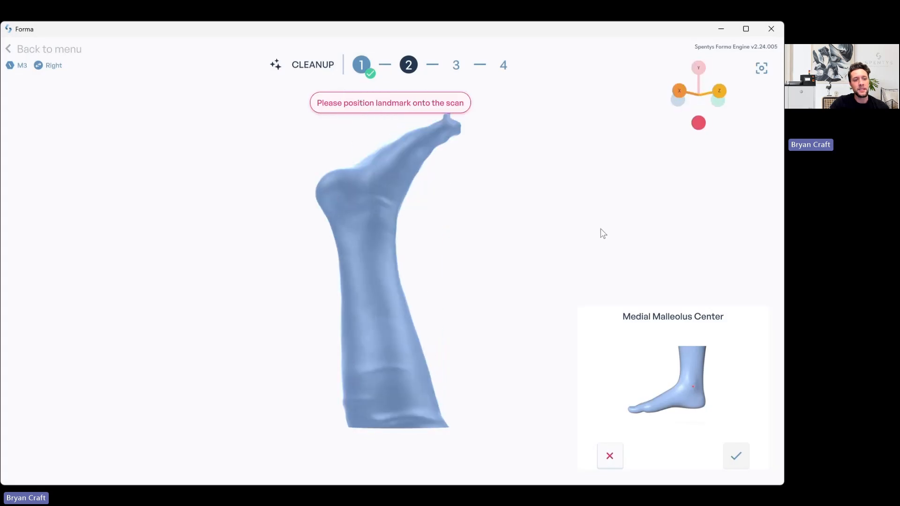
{"action": "left_click", "coordinate": [373, 214]}
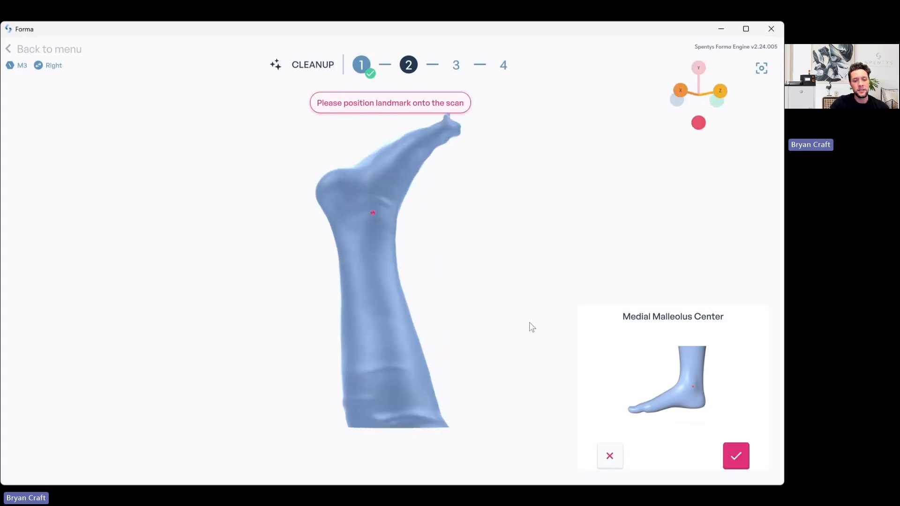
{"action": "left_click", "coordinate": [749, 454]}
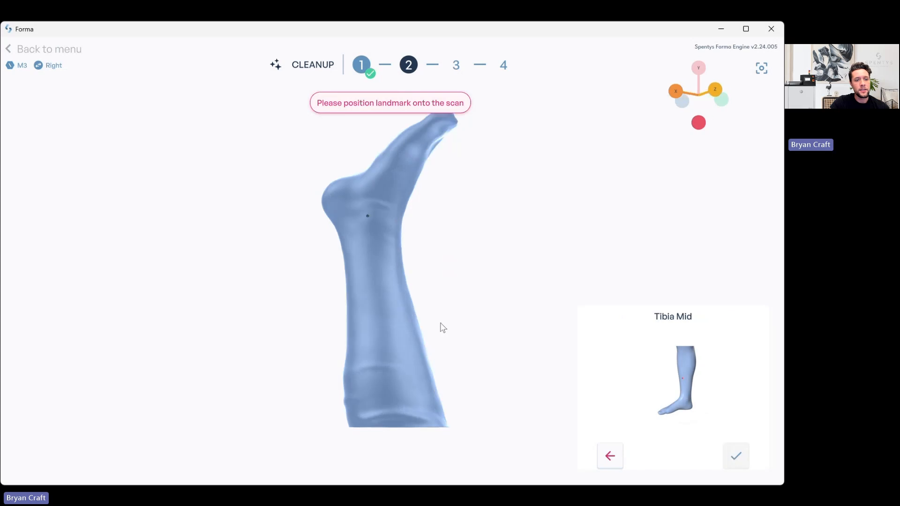
{"action": "left_click", "coordinate": [407, 302]}
{"action": "left_click", "coordinate": [736, 455]}
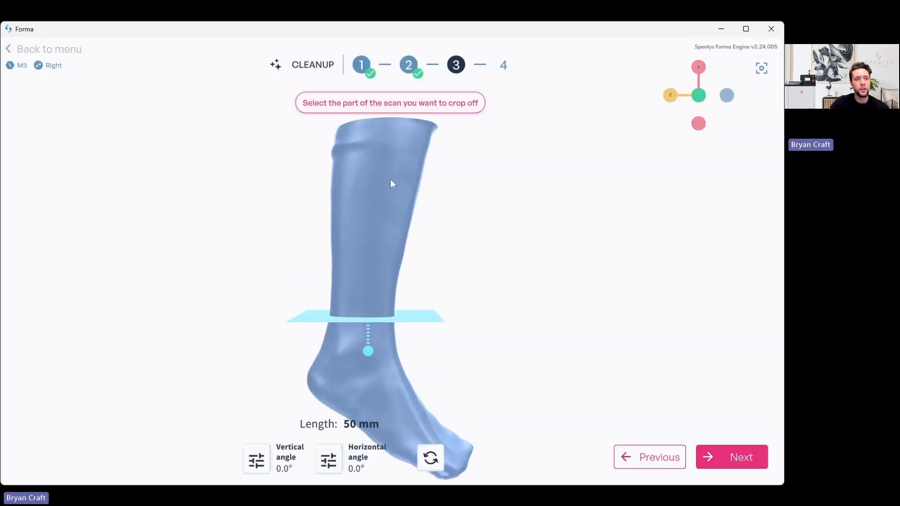
Crop the upper calf end of the scan at a length of about 309.8 mm and validate the cleaned scan
{"action": "left_click", "coordinate": [392, 142]}
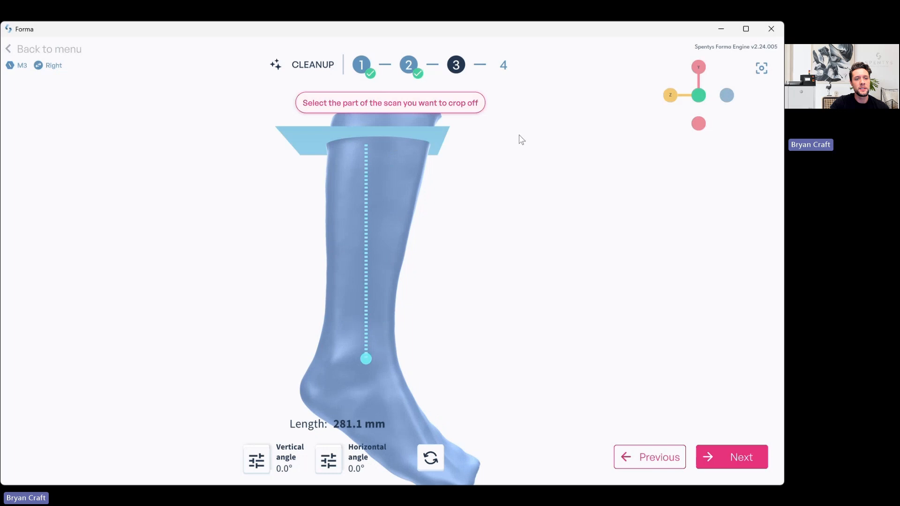
{"action": "left_click", "coordinate": [413, 140]}
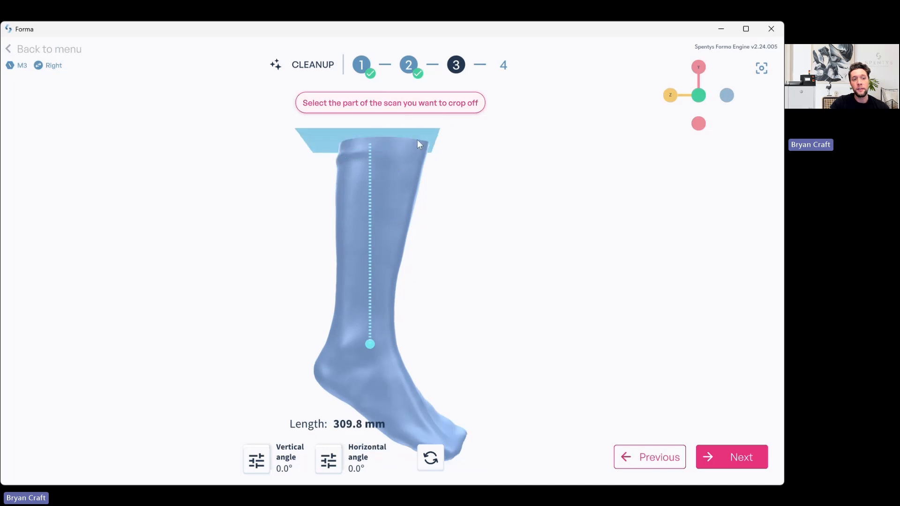
{"action": "left_click", "coordinate": [752, 460]}
{"action": "mouse_move", "coordinate": [457, 233]}
{"action": "left_mouse_down"}
{"action": "mouse_move", "coordinate": [488, 225]}
{"action": "mouse_move", "coordinate": [302, 215]}
{"action": "mouse_move", "coordinate": [656, 231]}
{"action": "mouse_move", "coordinate": [234, 222]}
{"action": "mouse_move", "coordinate": [569, 237]}
{"action": "mouse_move", "coordinate": [567, 221]}
{"action": "mouse_move", "coordinate": [550, 215]}
{"action": "mouse_move", "coordinate": [444, 211]}
{"action": "left_mouse_up"}
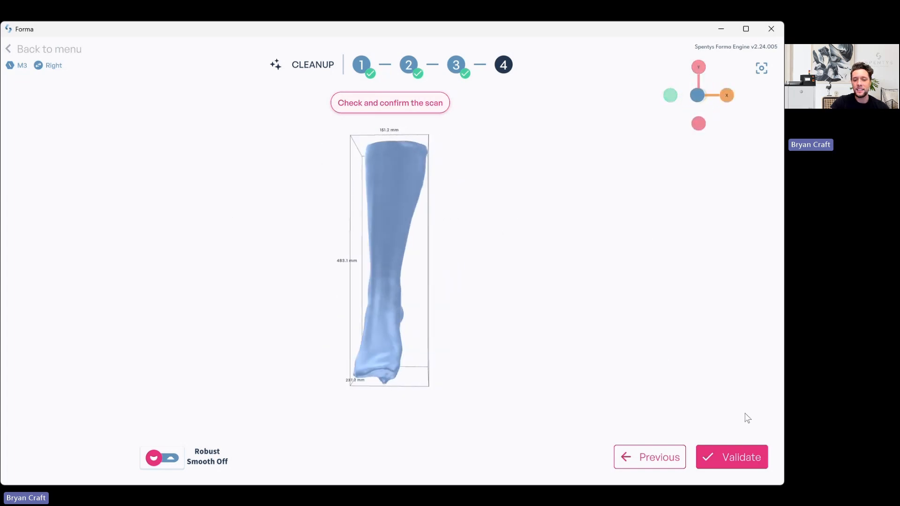
{"action": "left_click", "coordinate": [735, 458]}
Start the pose stage adding only new landmarks, and place the Back of the heel bone and CalcaneusFloor landmarks on the heel
{"action": "left_click", "coordinate": [358, 420]}
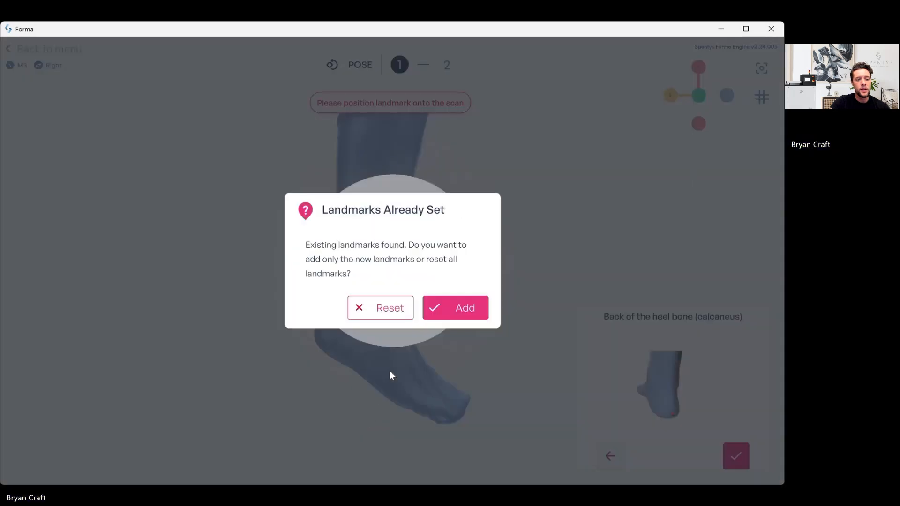
{"action": "left_click", "coordinate": [449, 307]}
{"action": "left_click", "coordinate": [400, 281]}
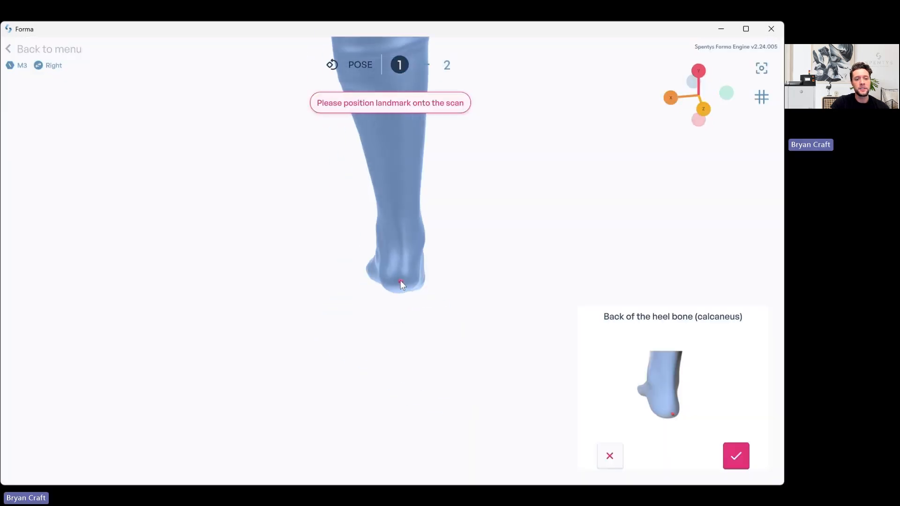
{"action": "left_click", "coordinate": [741, 464]}
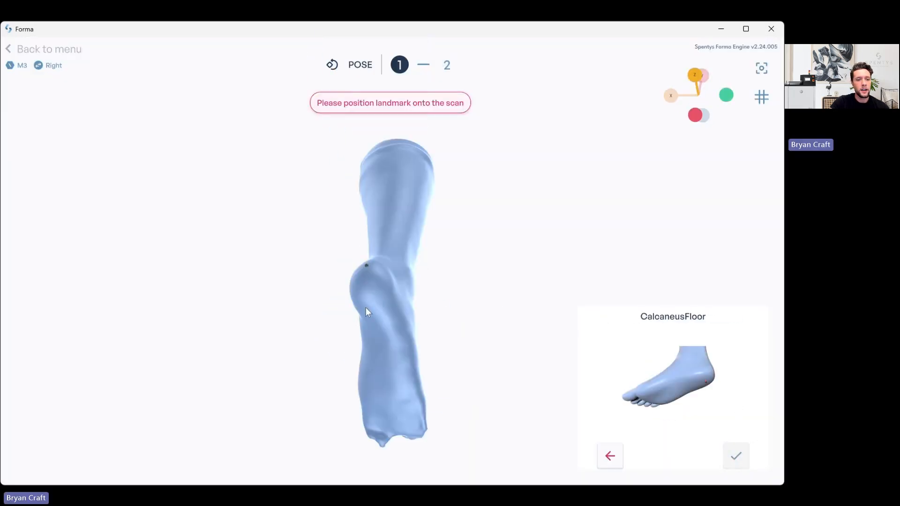
{"action": "left_click", "coordinate": [363, 295]}
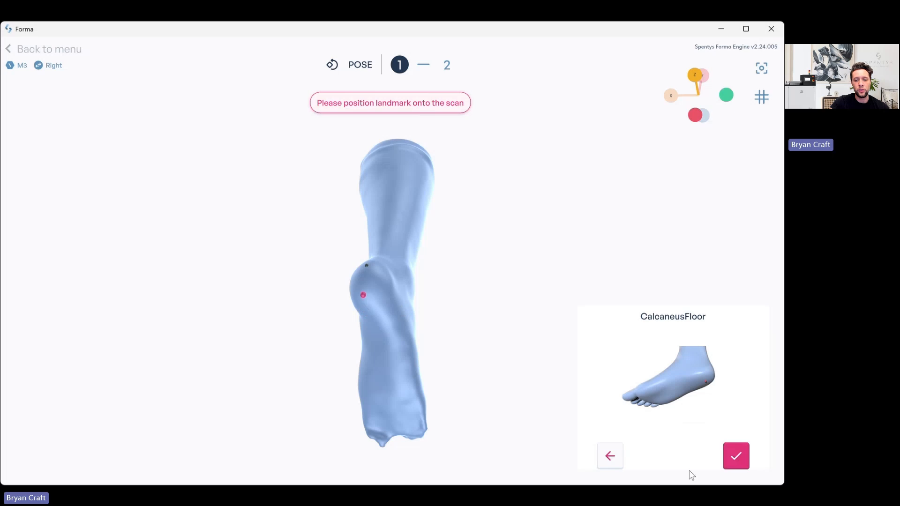
{"action": "left_click", "coordinate": [736, 457]}
Place and confirm the Lateral Malleolus Center and Base of the fifth metatarsal landmarks on the outer side of the foot
{"action": "left_click", "coordinate": [360, 257]}
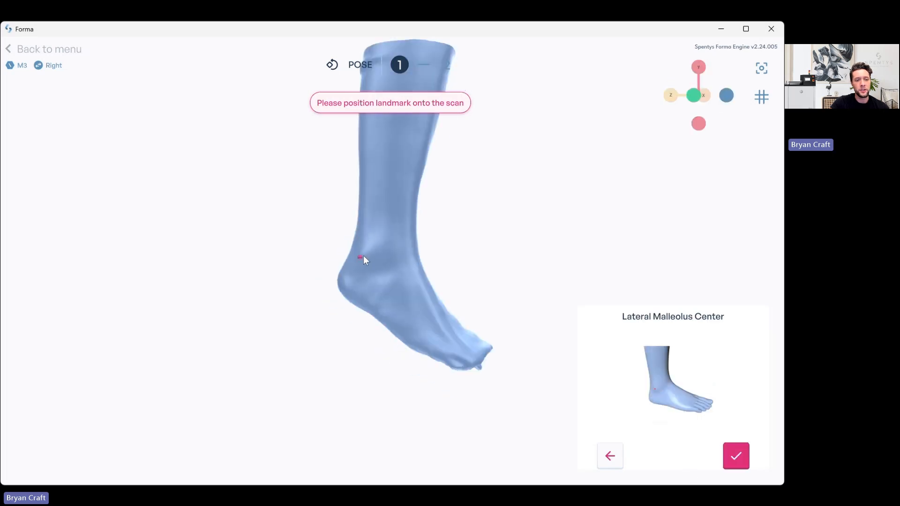
{"action": "left_click", "coordinate": [736, 456]}
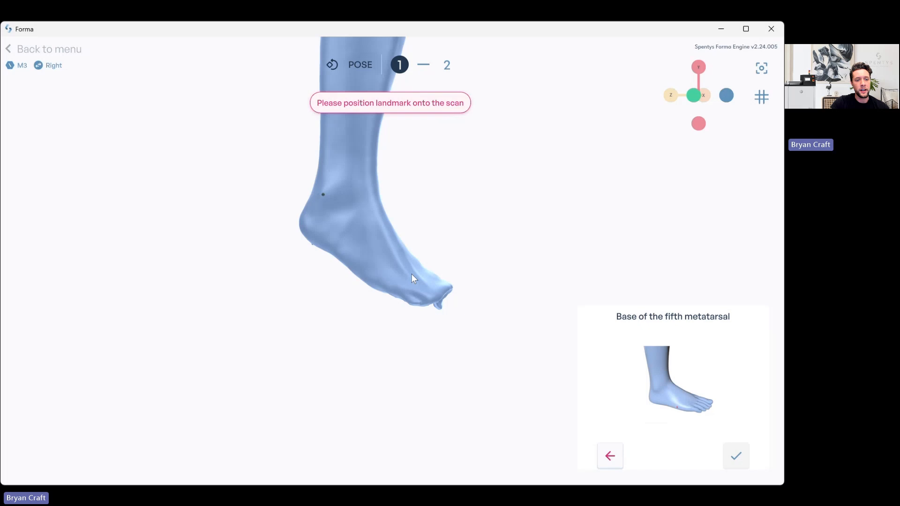
{"action": "left_click", "coordinate": [359, 265]}
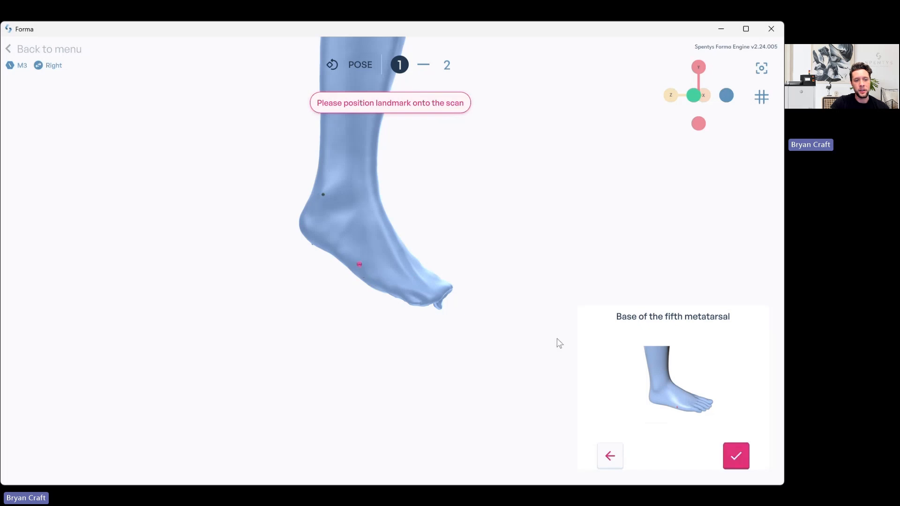
{"action": "left_click", "coordinate": [735, 457]}
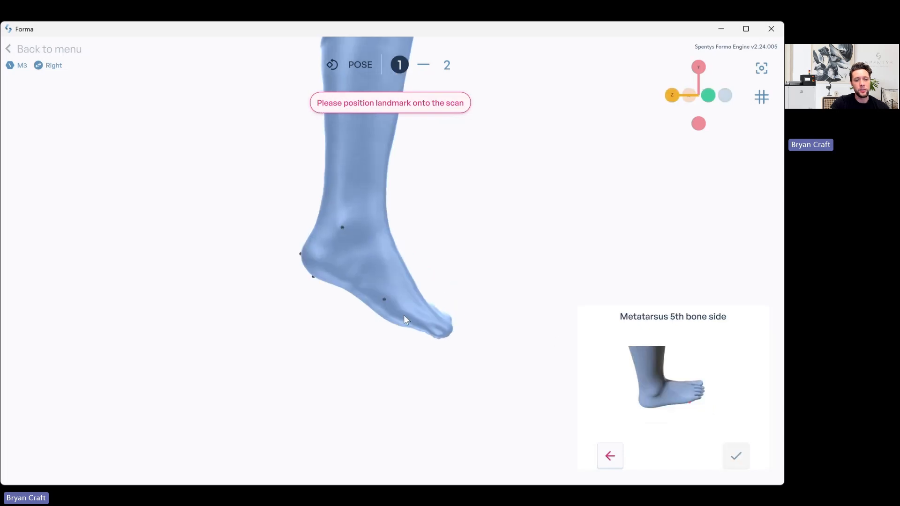
Place and confirm the Metatarsus 5th bone side landmark on the outer forefoot and the Metatarsus5Floor landmark on the sole
{"action": "left_click", "coordinate": [404, 316]}
{"action": "left_click", "coordinate": [724, 456]}
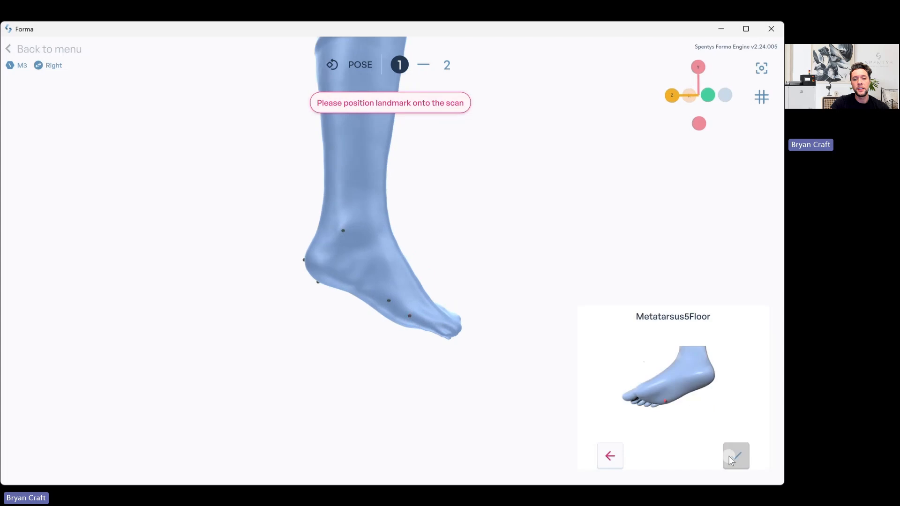
{"action": "left_click", "coordinate": [351, 253]}
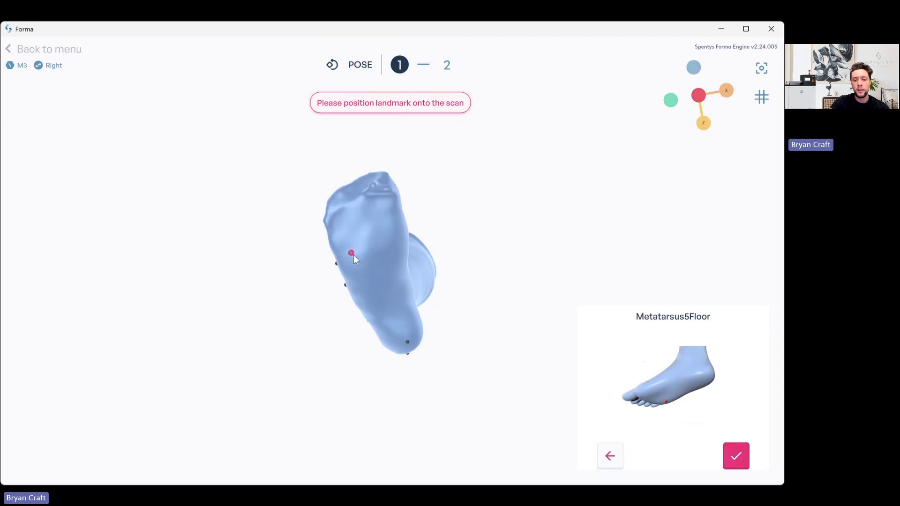
{"action": "left_click", "coordinate": [736, 456]}
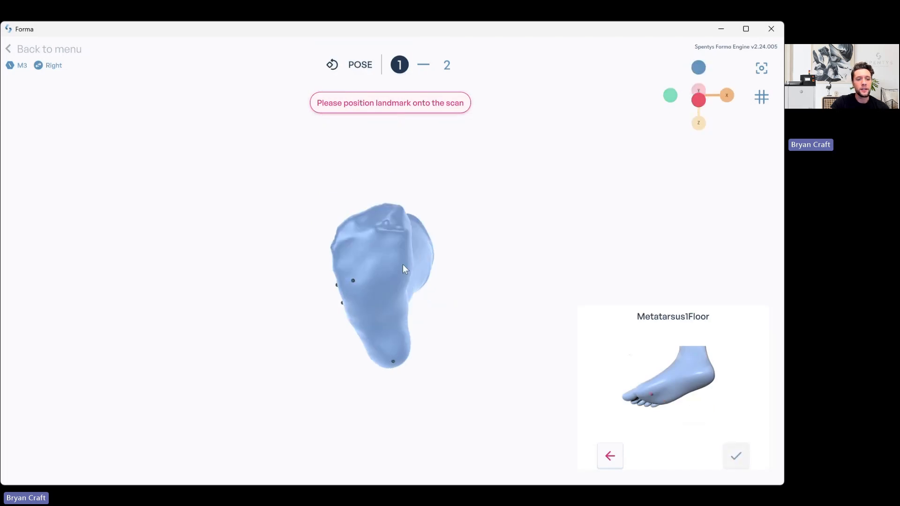
Place and confirm the Metatarsus1Floor landmark on the sole and the Inferior side of the 1st toe Distal Phalanges landmark
{"action": "left_click", "coordinate": [403, 266]}
{"action": "left_click", "coordinate": [736, 456]}
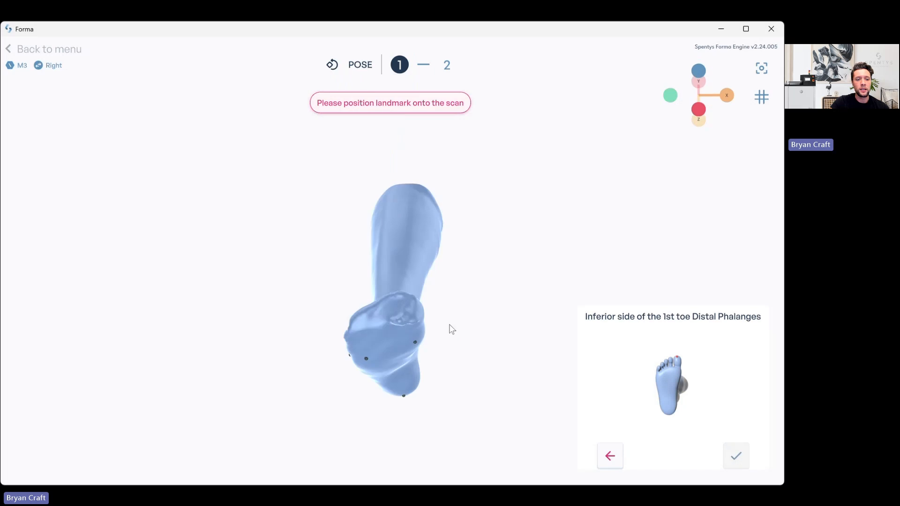
{"action": "left_click", "coordinate": [406, 299]}
{"action": "left_click", "coordinate": [737, 451]}
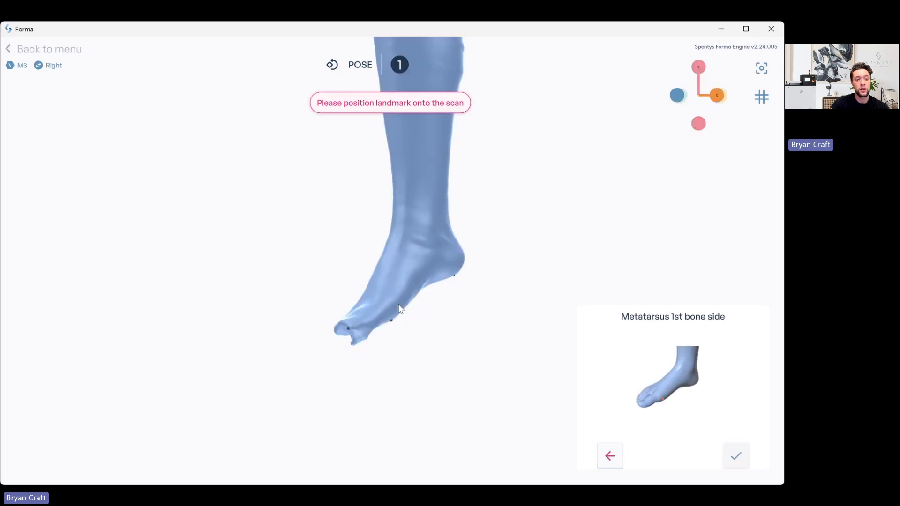
Place and confirm the Metatarsus 1st bone side and Central part of the Navicular bone landmarks on the inner side of the foot
{"action": "left_click", "coordinate": [399, 308]}
{"action": "left_click", "coordinate": [736, 455]}
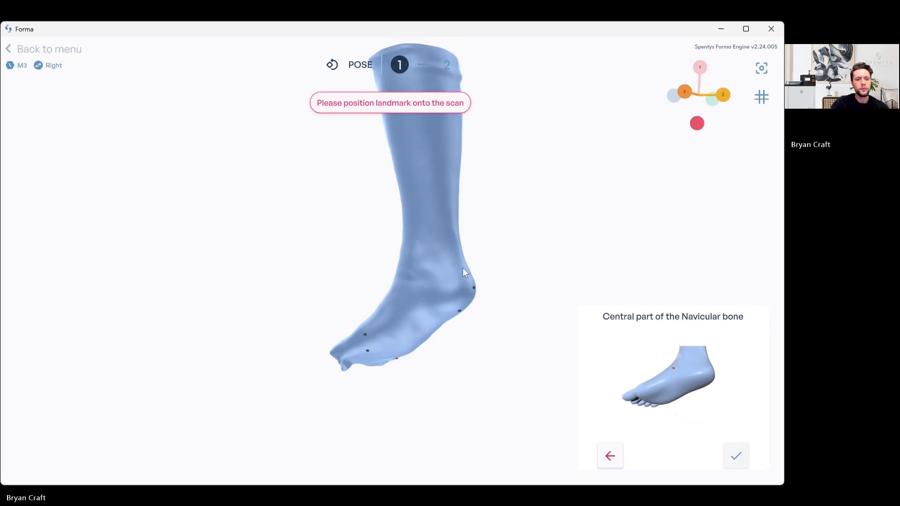
{"action": "left_click", "coordinate": [401, 284]}
{"action": "left_click", "coordinate": [736, 450]}
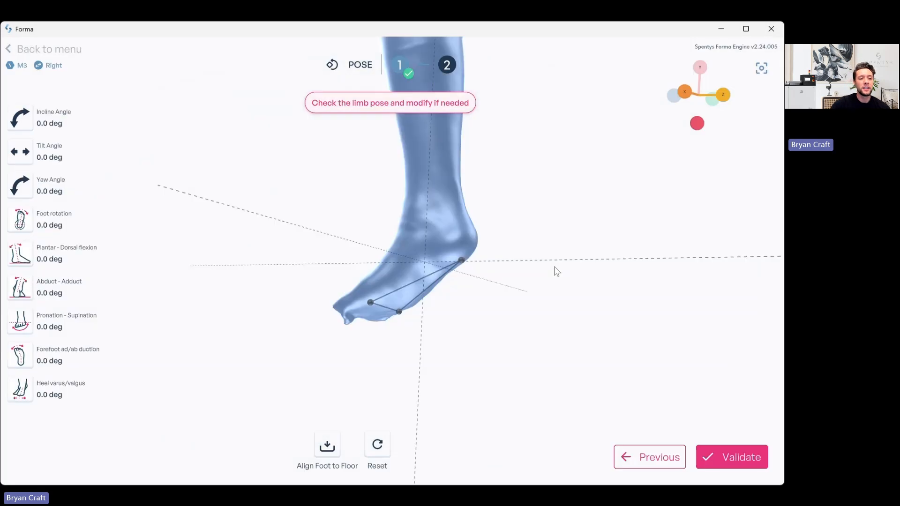
Align the foot to the floor and set the plantar-dorsal flexion to 19.8 degrees in side view
{"action": "left_click", "coordinate": [328, 446]}
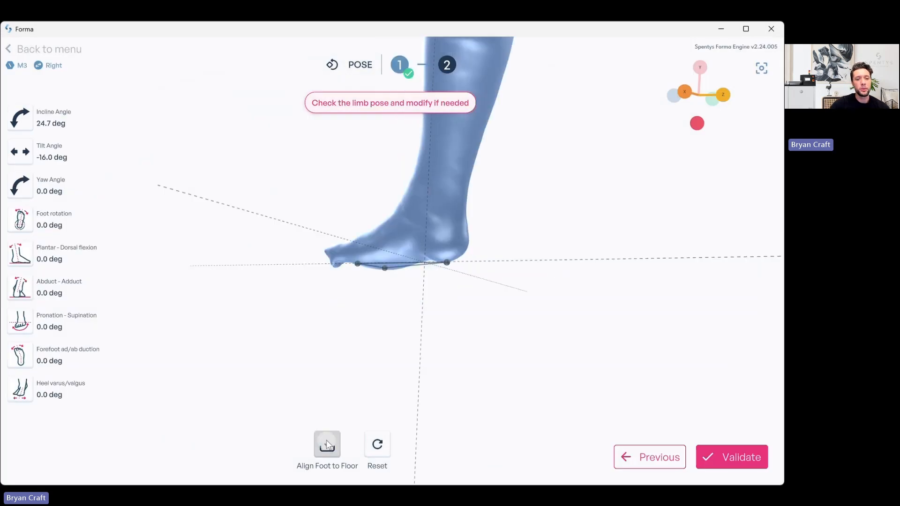
{"action": "left_click", "coordinate": [684, 100]}
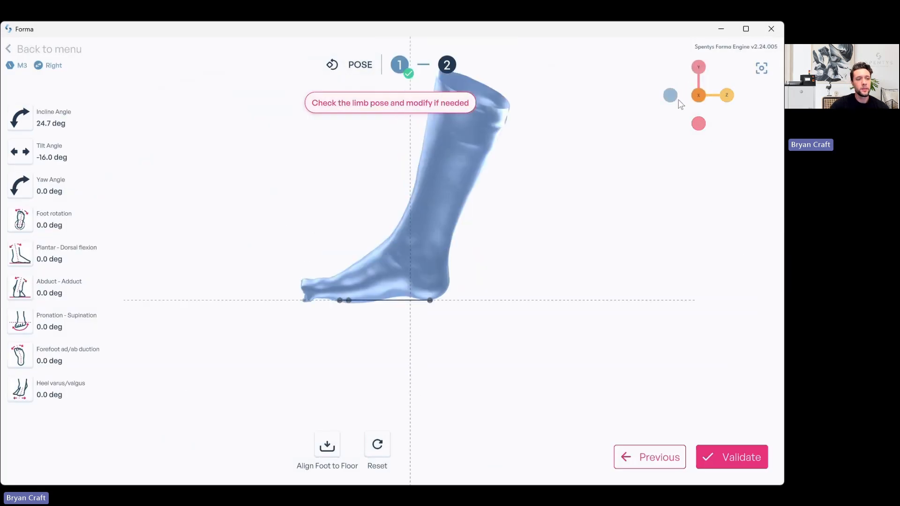
{"action": "left_click", "coordinate": [70, 255]}
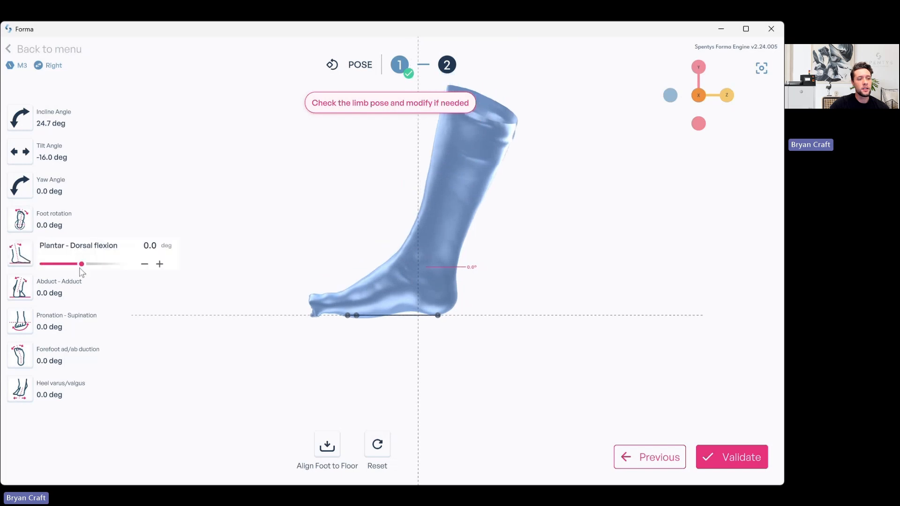
{"action": "left_click_drag", "start_coordinate": [86, 267], "coordinate": [108, 261]}
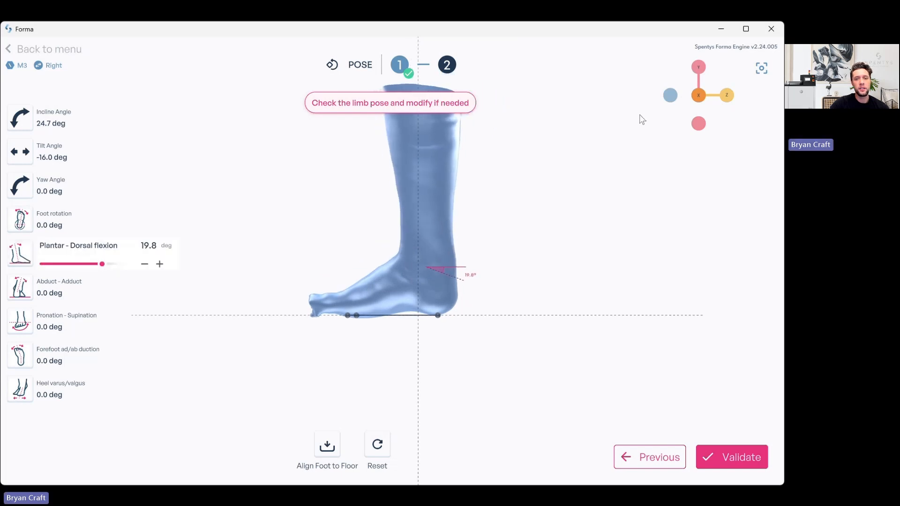
Set the abduct-adduct angle to 19.2 degrees and the foot rotation to 16.9 degrees
{"action": "left_click", "coordinate": [671, 94]}
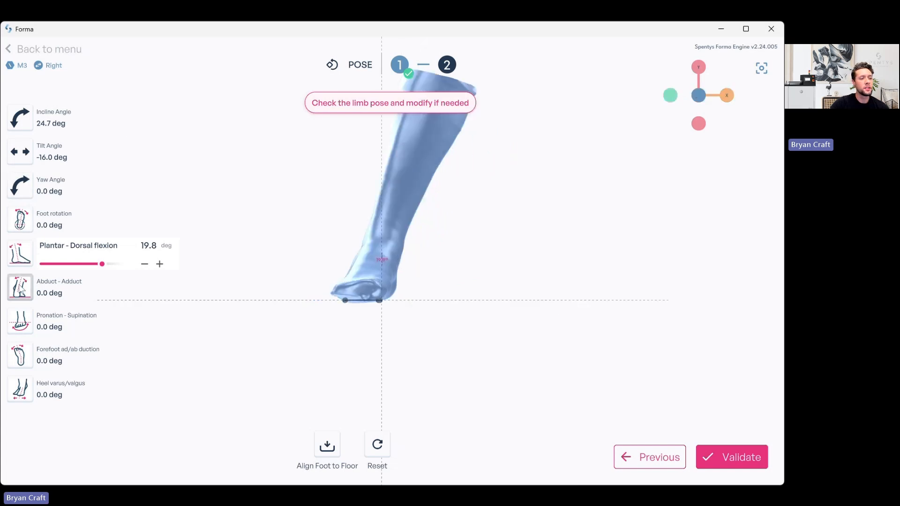
{"action": "left_click", "coordinate": [75, 296]}
{"action": "left_click_drag", "start_coordinate": [81, 300], "coordinate": [101, 307]}
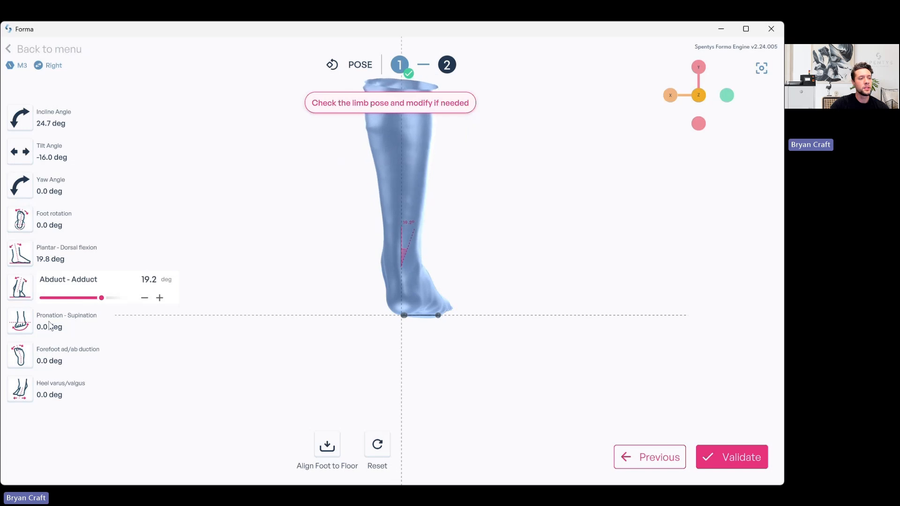
{"action": "left_click", "coordinate": [33, 220]}
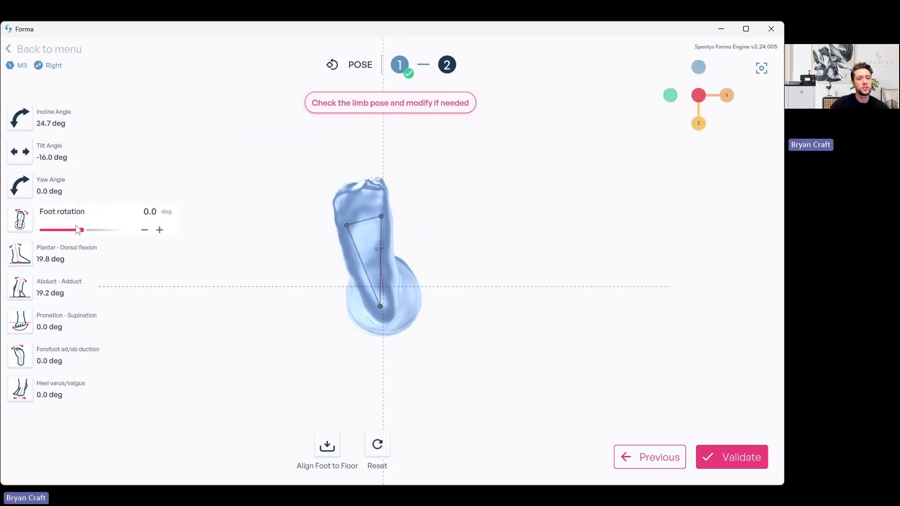
{"action": "left_click_drag", "start_coordinate": [78, 231], "coordinate": [100, 243]}
Set the pronation-supination angle to -9.2 degrees and realign the foot to the floor
{"action": "left_click", "coordinate": [19, 317]}
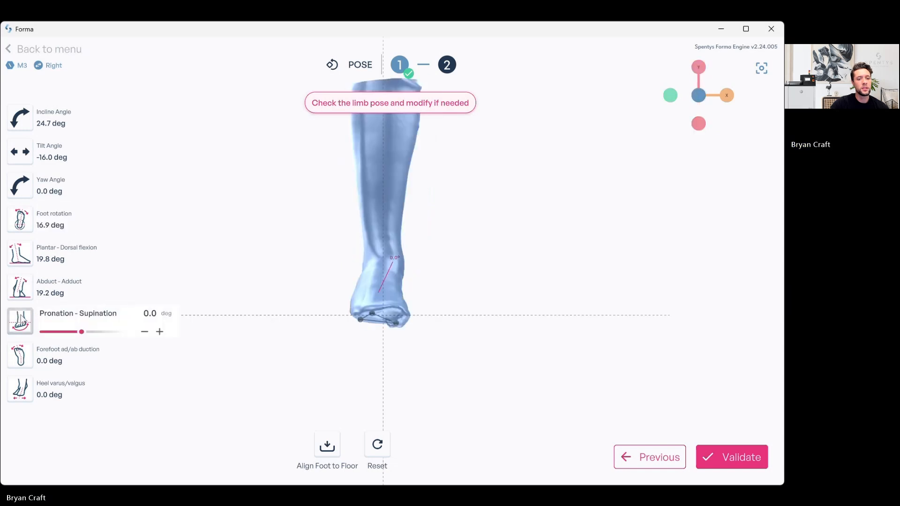
{"action": "left_click_drag", "start_coordinate": [81, 331], "coordinate": [71, 332]}
{"action": "left_click", "coordinate": [327, 446]}
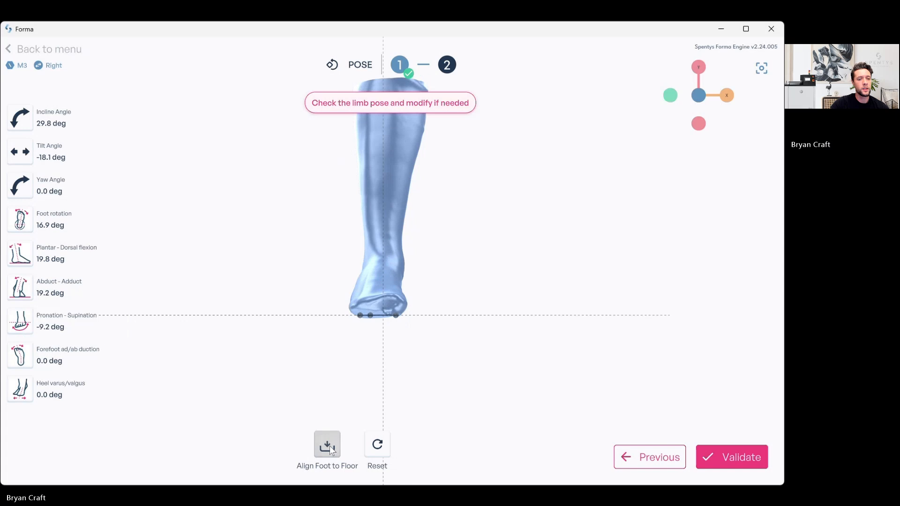
Set the abduct-adduct angle to 20.8 degrees and the heel varus/valgus angle to -23.5 degrees
{"action": "left_click", "coordinate": [10, 261]}
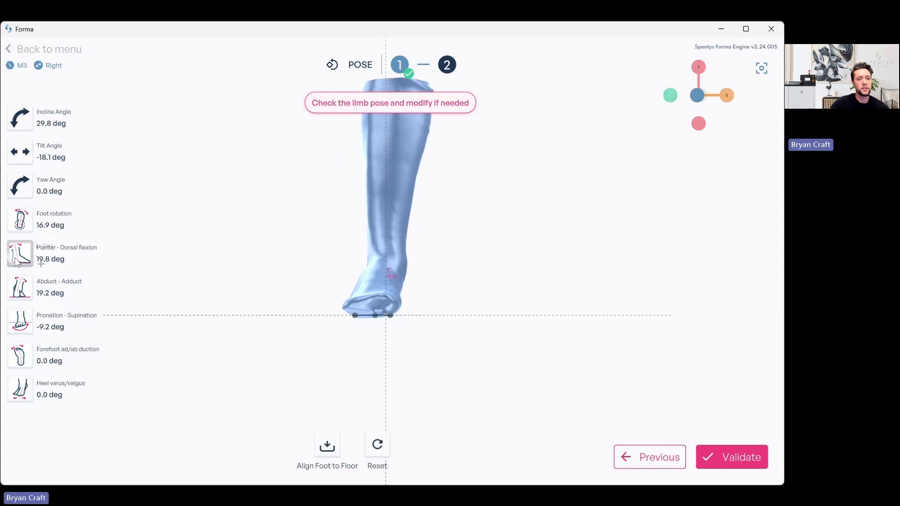
{"action": "left_click", "coordinate": [23, 286]}
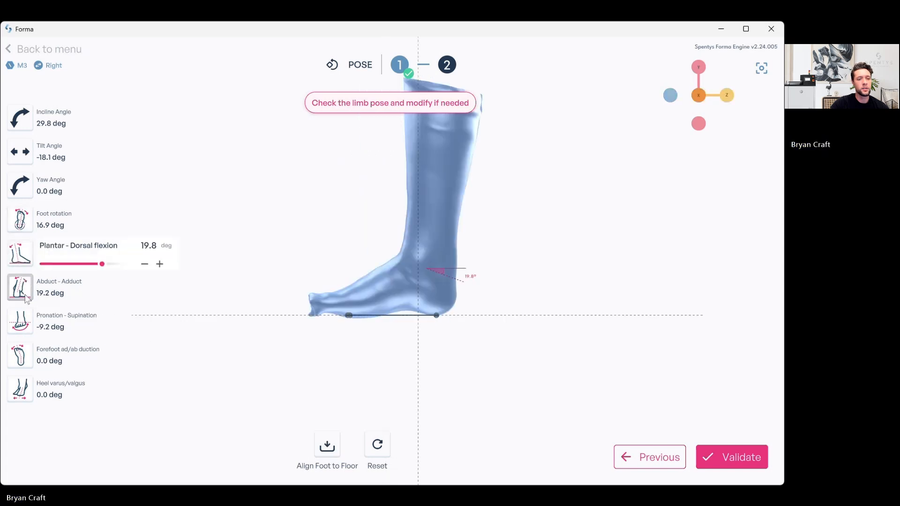
{"action": "left_click_drag", "start_coordinate": [100, 299], "coordinate": [103, 299]}
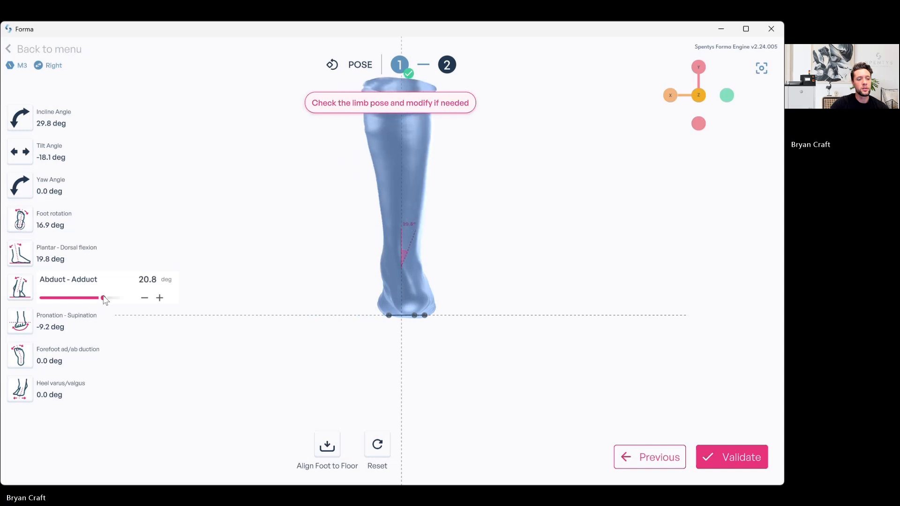
{"action": "left_click", "coordinate": [27, 398]}
{"action": "left_click_drag", "start_coordinate": [81, 400], "coordinate": [56, 401]}
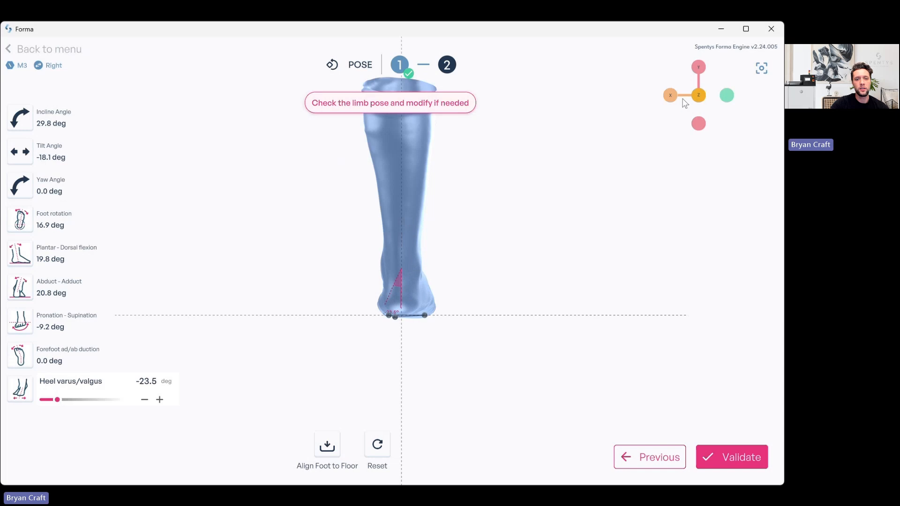
Check the limb from the front and back and realign the foot to the floor
{"action": "left_click", "coordinate": [666, 95]}
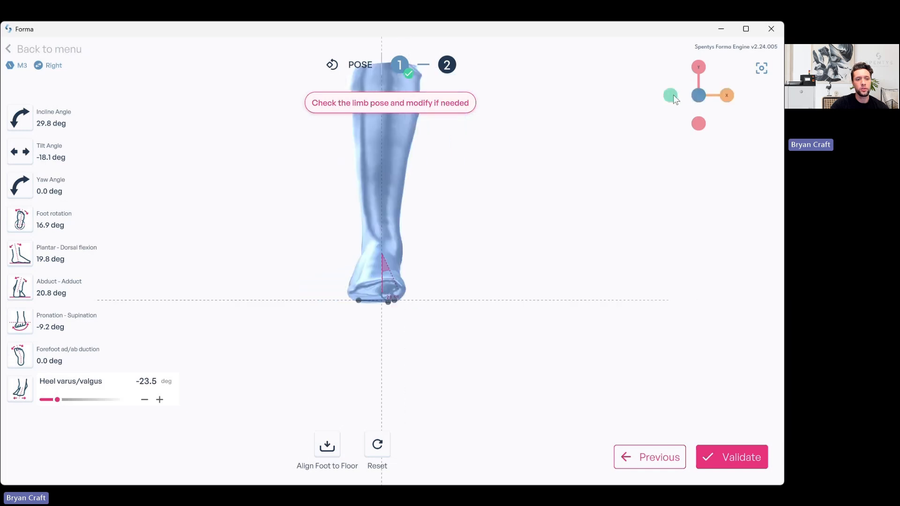
{"action": "left_click", "coordinate": [671, 96]}
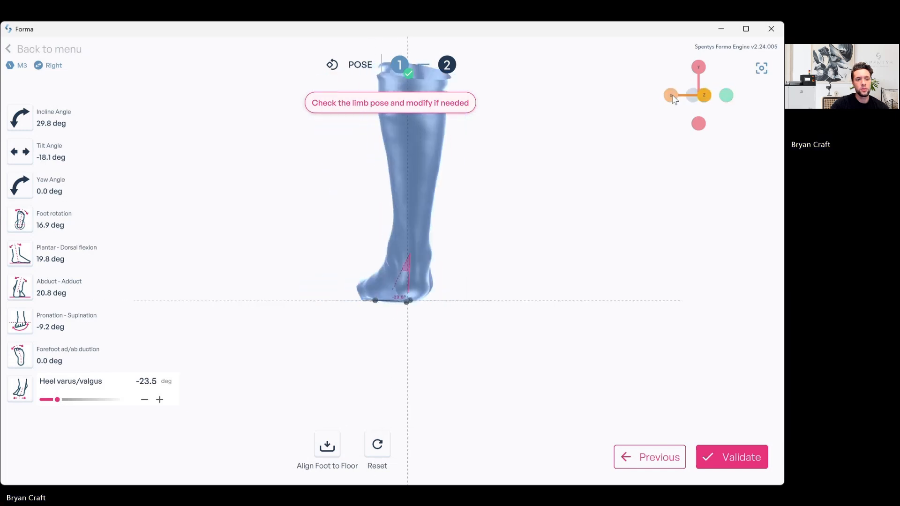
{"action": "left_click", "coordinate": [672, 95]}
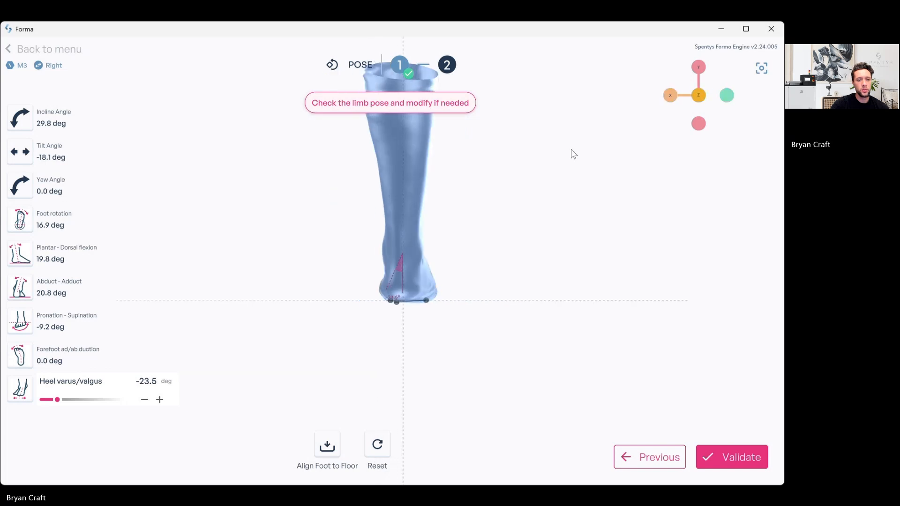
{"action": "scroll", "coordinate": [435, 270], "scroll_direction": "up", "scroll_amount": 3}
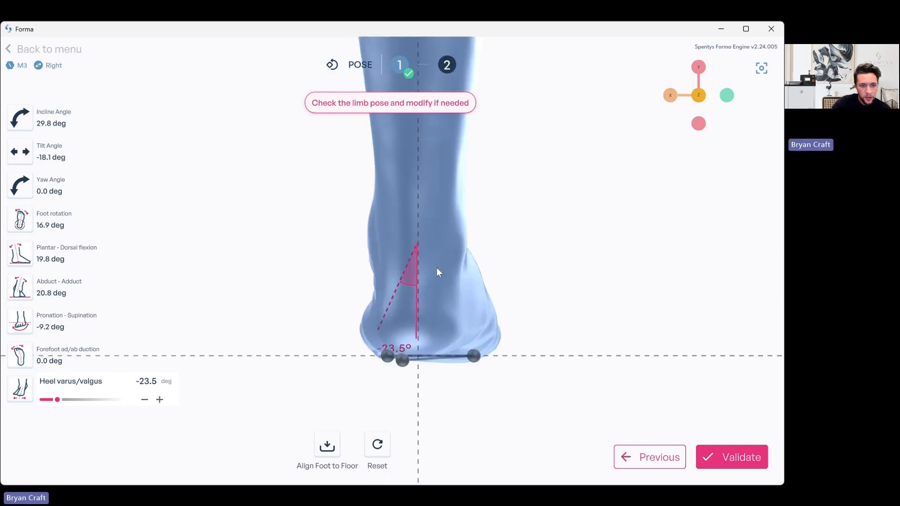
{"action": "scroll", "coordinate": [431, 282], "scroll_direction": "up", "scroll_amount": 3}
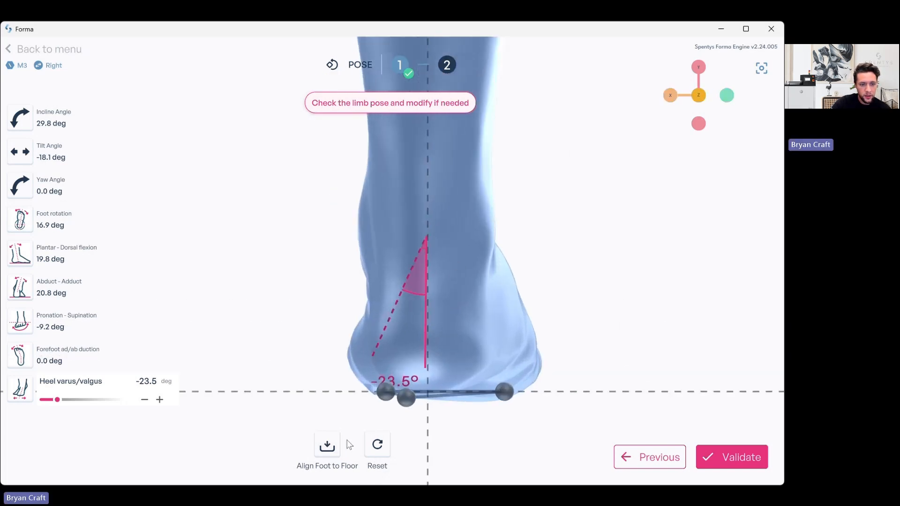
{"action": "left_click", "coordinate": [327, 445]}
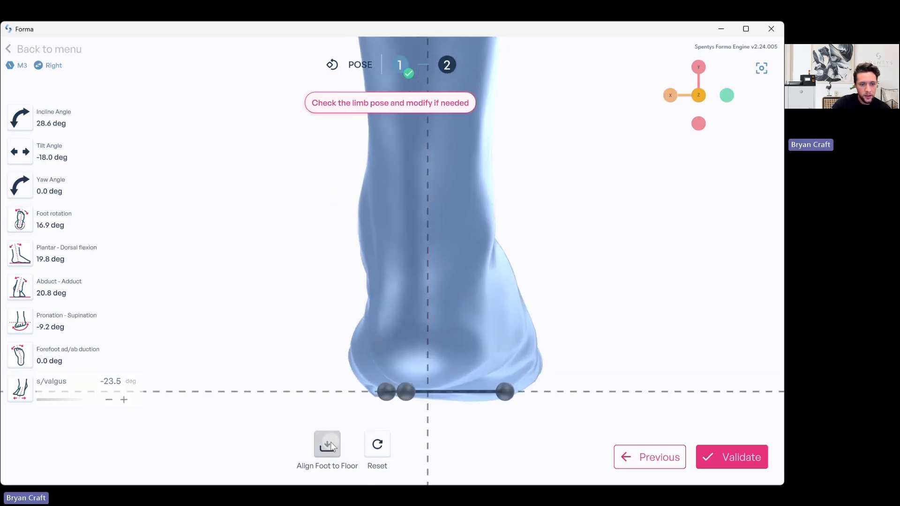
Set the plantar-dorsal flexion to 27.1 degrees while viewing the foot from the side
{"action": "left_click", "coordinate": [727, 96]}
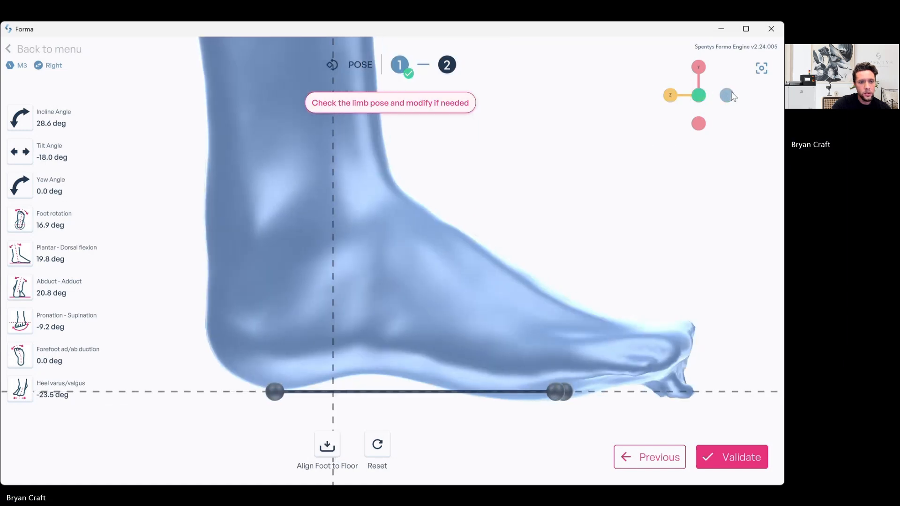
{"action": "left_click", "coordinate": [21, 256]}
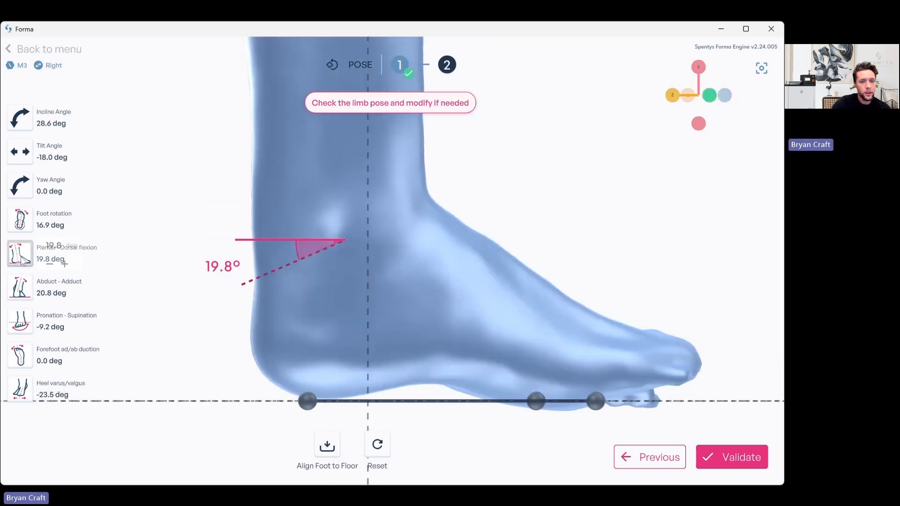
{"action": "mouse_move", "coordinate": [104, 267]}
{"action": "left_mouse_down"}
{"action": "mouse_move", "coordinate": [114, 266]}
{"action": "mouse_move", "coordinate": [106, 265]}
{"action": "left_mouse_up"}
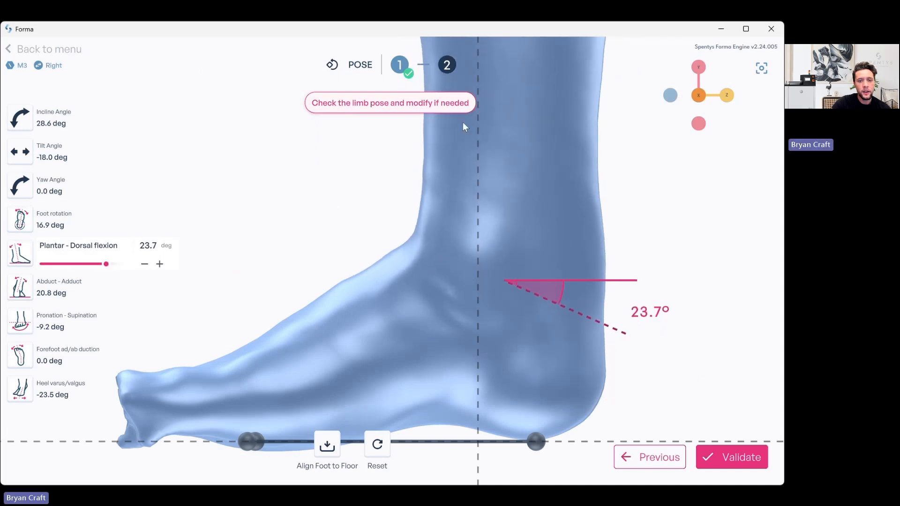
{"action": "left_click", "coordinate": [666, 97]}
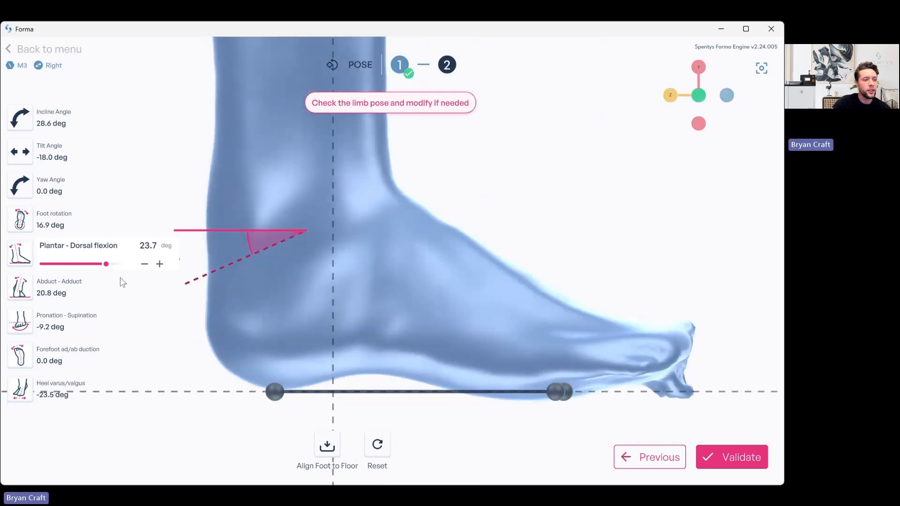
{"action": "mouse_move", "coordinate": [107, 266]}
{"action": "left_mouse_down"}
{"action": "mouse_move", "coordinate": [81, 266]}
{"action": "mouse_move", "coordinate": [123, 266]}
{"action": "mouse_move", "coordinate": [47, 265]}
{"action": "mouse_move", "coordinate": [121, 266]}
{"action": "mouse_move", "coordinate": [73, 274]}
{"action": "mouse_move", "coordinate": [120, 276]}
{"action": "mouse_move", "coordinate": [112, 273]}
{"action": "left_mouse_up"}
{"action": "scroll", "coordinate": [281, 194], "scroll_direction": "down", "scroll_amount": 5}
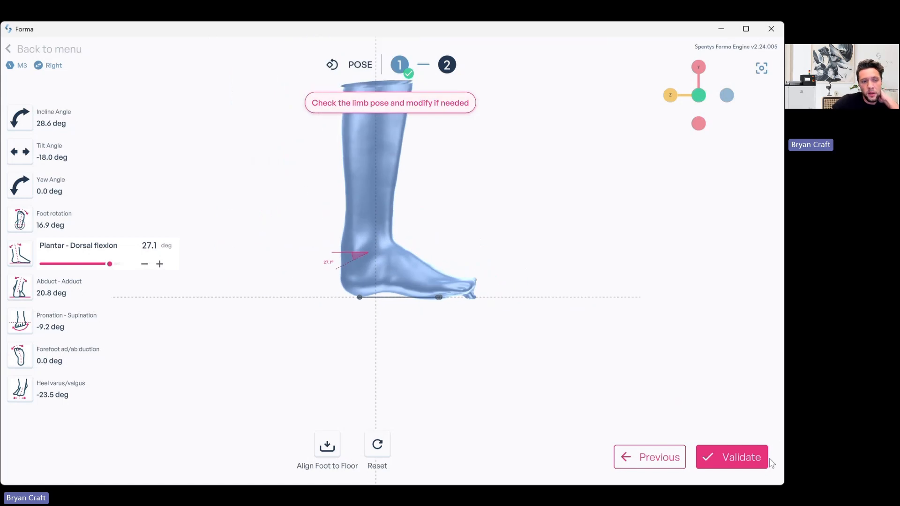
Validate the corrected limb pose and start the Mold stage
{"action": "left_click", "coordinate": [752, 456]}
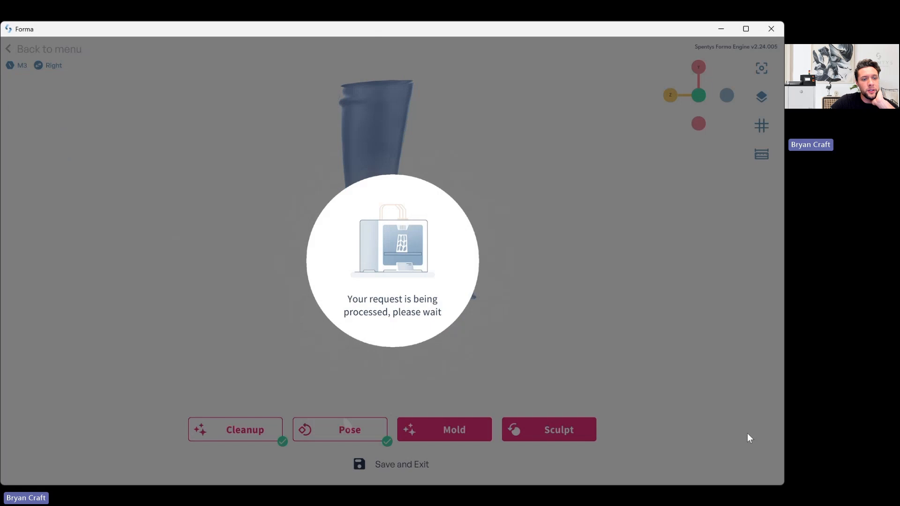
{"action": "left_click", "coordinate": [445, 430]}
{"action": "left_click", "coordinate": [461, 300]}
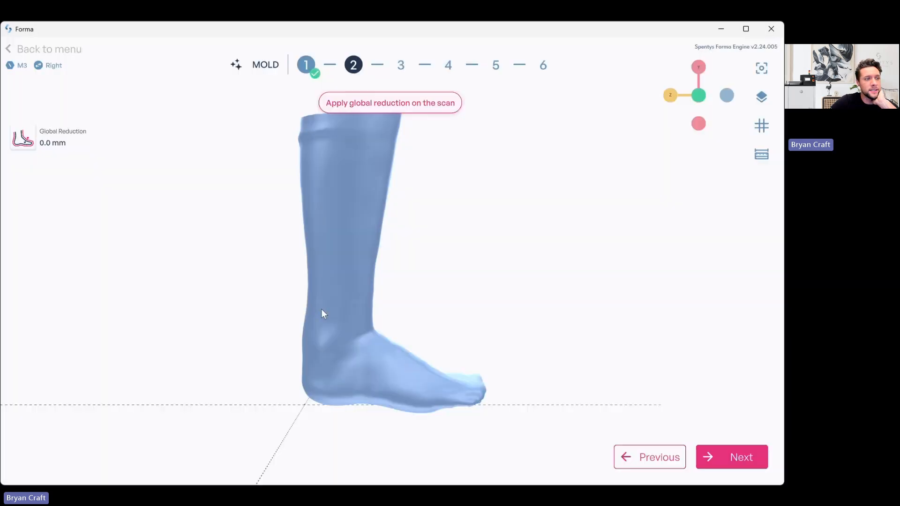
Apply a global reduction of -2.0 mm to the scan and continue to the mold configuration
{"action": "left_click", "coordinate": [38, 142]}
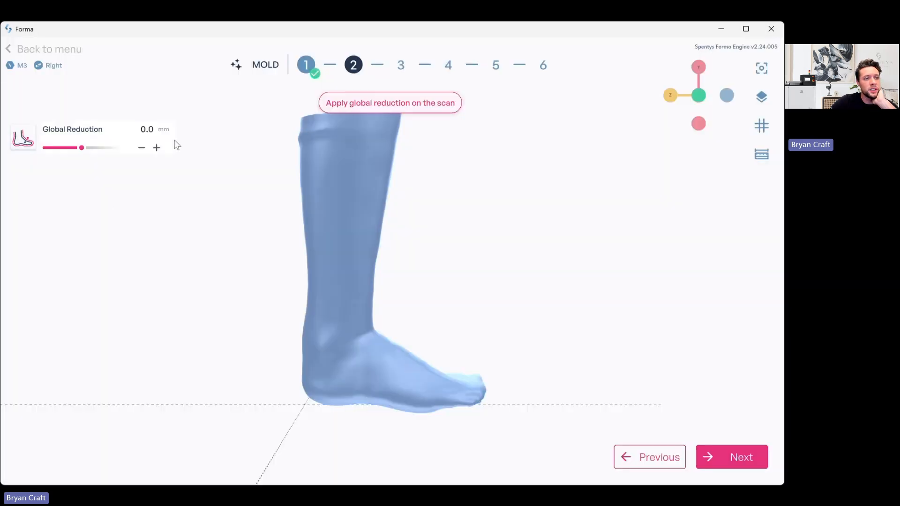
{"action": "type", "text": "-2"}
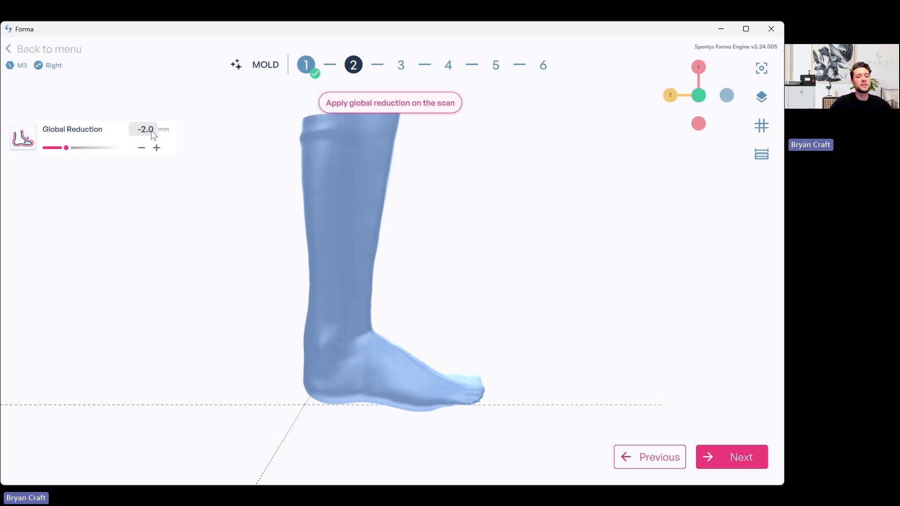
{"action": "key", "text": "Return"}
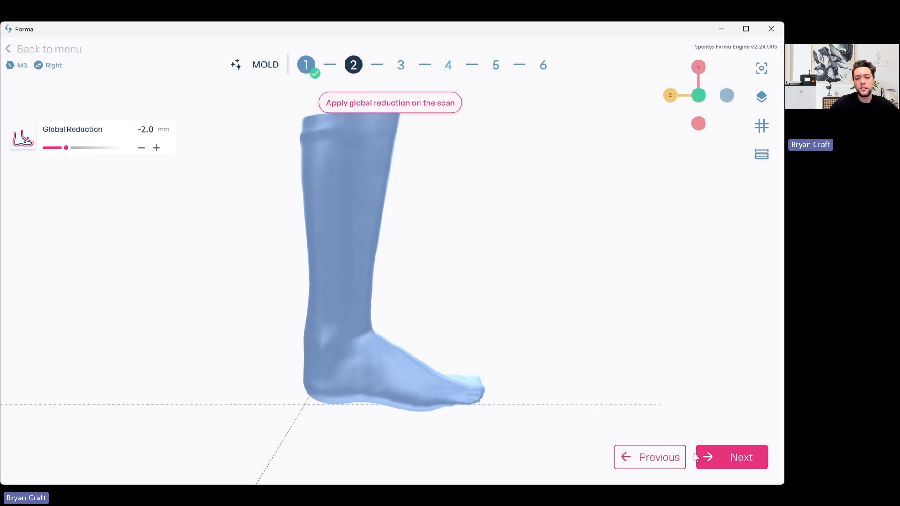
{"action": "left_click", "coordinate": [710, 459]}
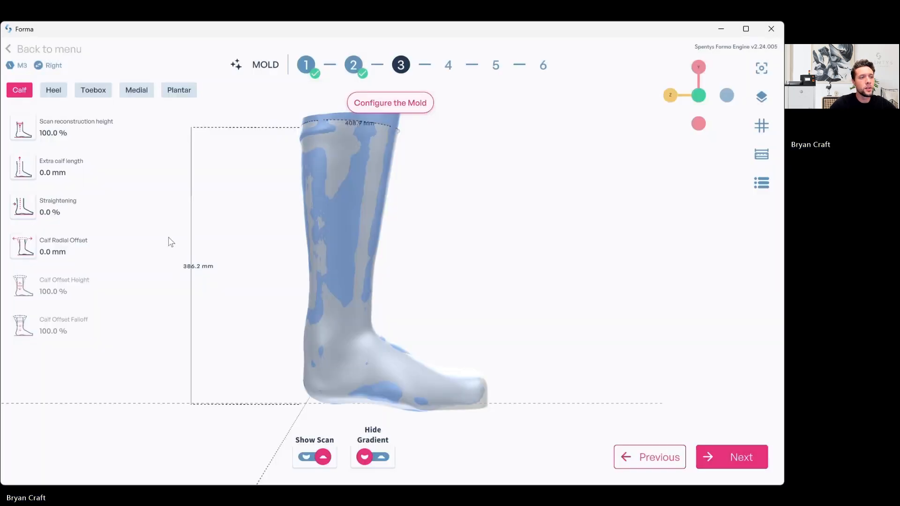
Extend the top of the mold by setting the extra calf length to 35.9 mm
{"action": "left_click", "coordinate": [14, 135]}
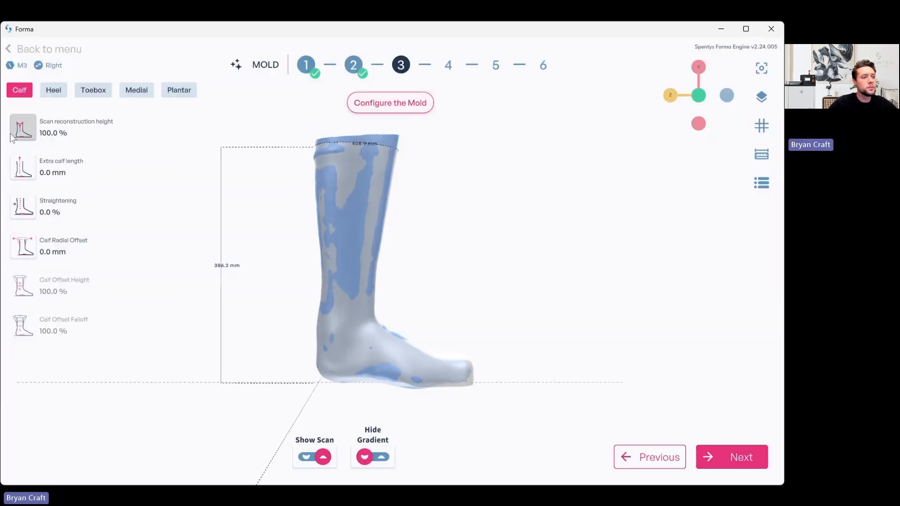
{"action": "left_click", "coordinate": [22, 167]}
{"action": "left_click_drag", "start_coordinate": [43, 178], "coordinate": [71, 178]}
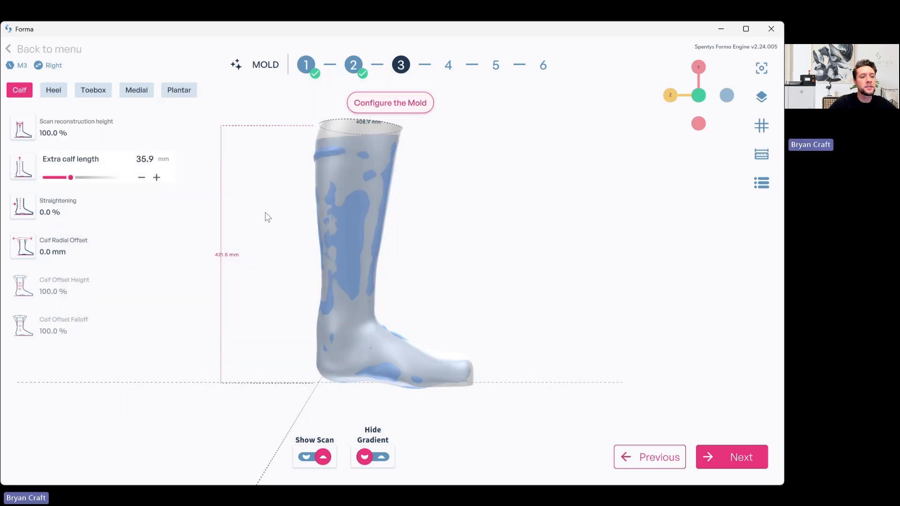
Display all mold measurements on the model and examine them around the foot and ankle
{"action": "left_click", "coordinate": [762, 187]}
{"action": "left_click", "coordinate": [721, 188]}
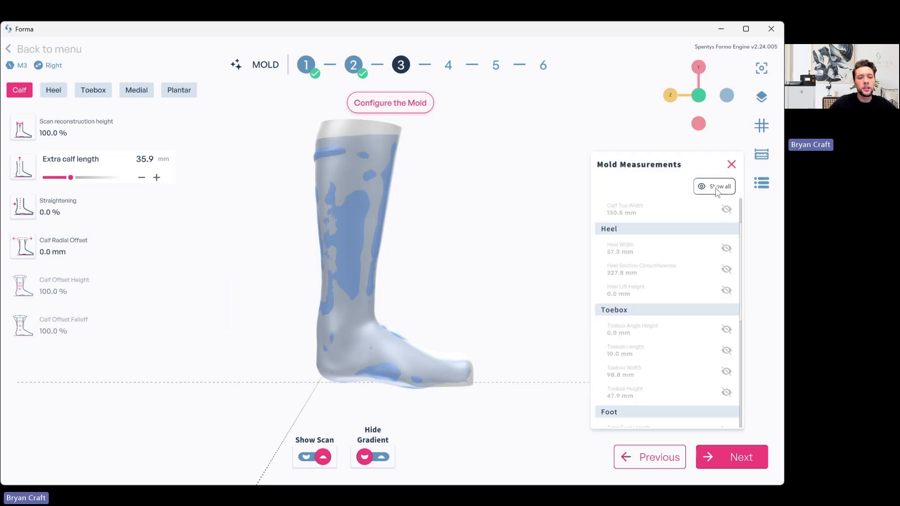
{"action": "left_click", "coordinate": [717, 191]}
{"action": "scroll", "coordinate": [388, 262], "scroll_direction": "up", "scroll_amount": 3}
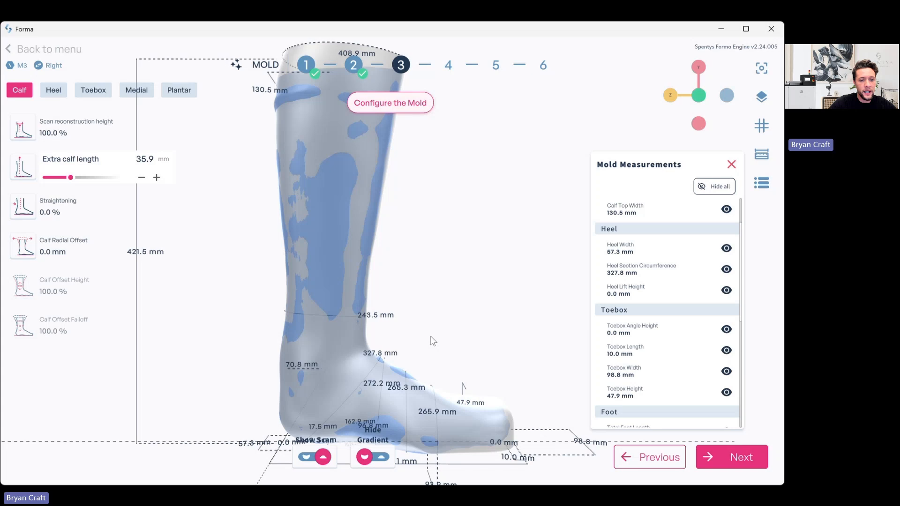
{"action": "left_click_drag", "start_coordinate": [433, 341], "coordinate": [402, 266]}
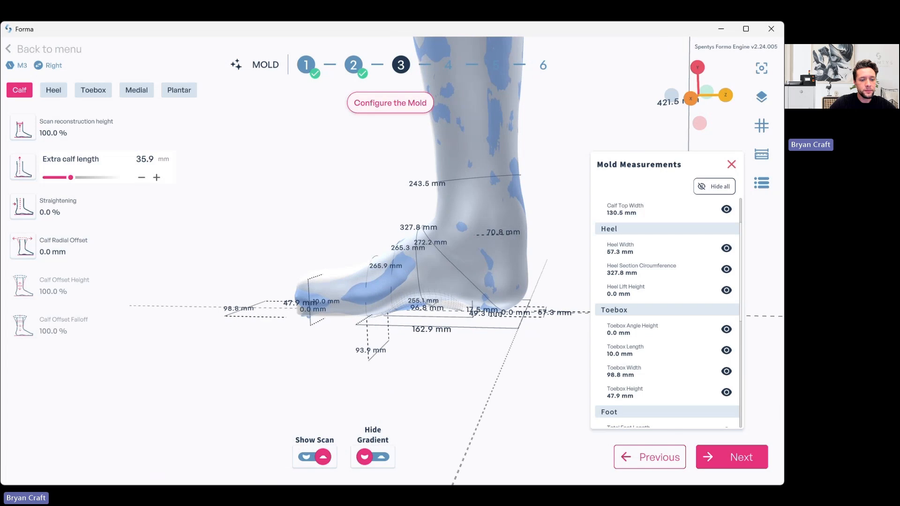
Hide the scan overlay and briefly preview the gradient on the mold
{"action": "left_click", "coordinate": [317, 459]}
{"action": "left_click", "coordinate": [382, 460]}
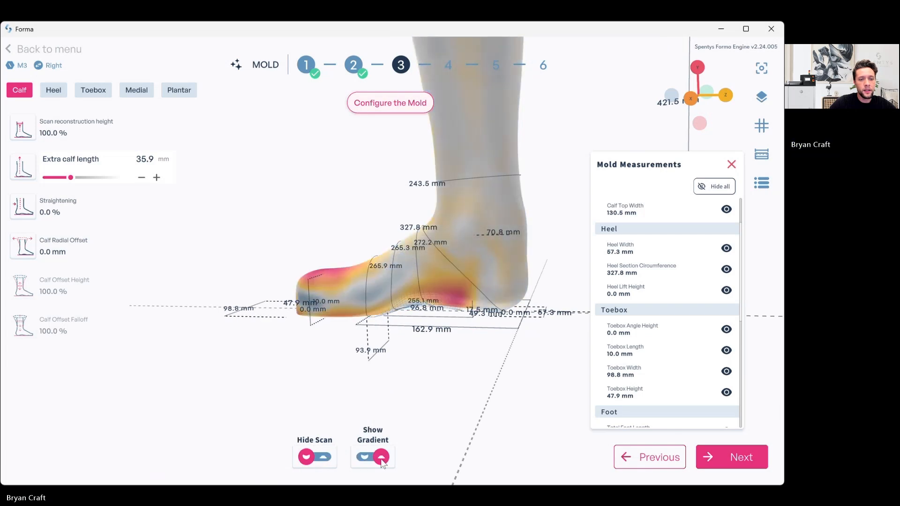
{"action": "left_click", "coordinate": [382, 460]}
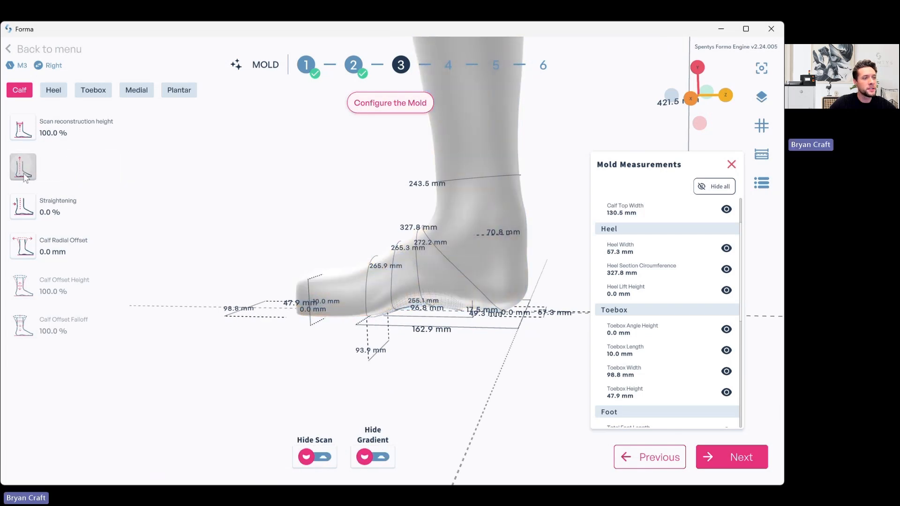
Widen the heel of the mold by setting the heel width adjustment to 3.1 mm
{"action": "left_click", "coordinate": [56, 90]}
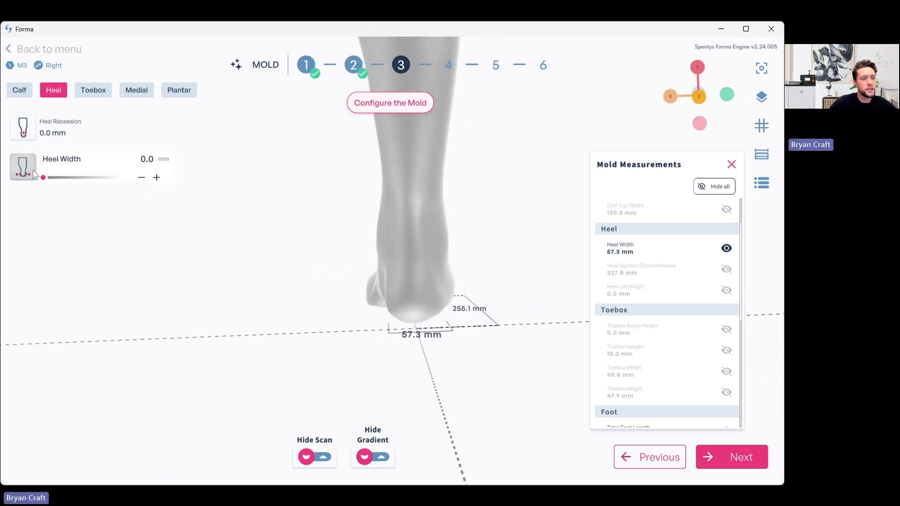
{"action": "left_click_drag", "start_coordinate": [47, 179], "coordinate": [67, 178]}
{"action": "left_click", "coordinate": [66, 178]}
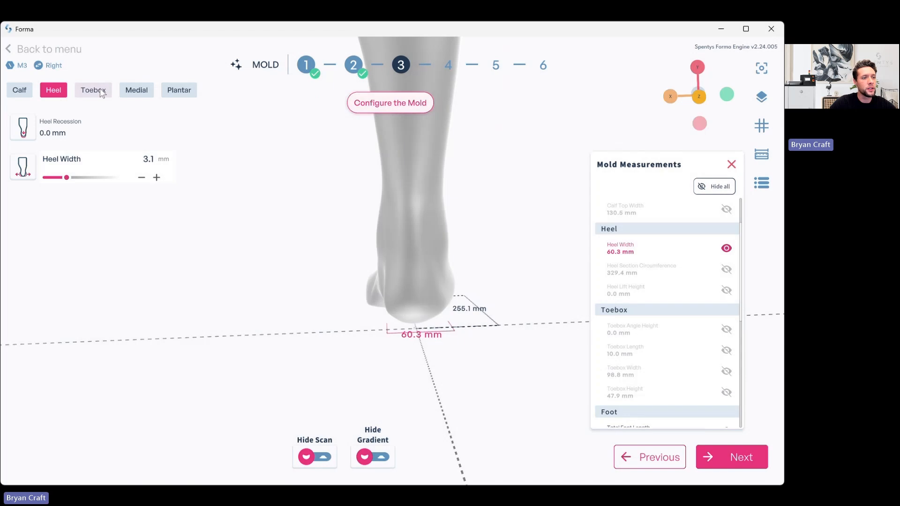
Set the toebox extra length to 39.9 mm and the toebox lift angle to 7.3 degrees
{"action": "left_click", "coordinate": [94, 91]}
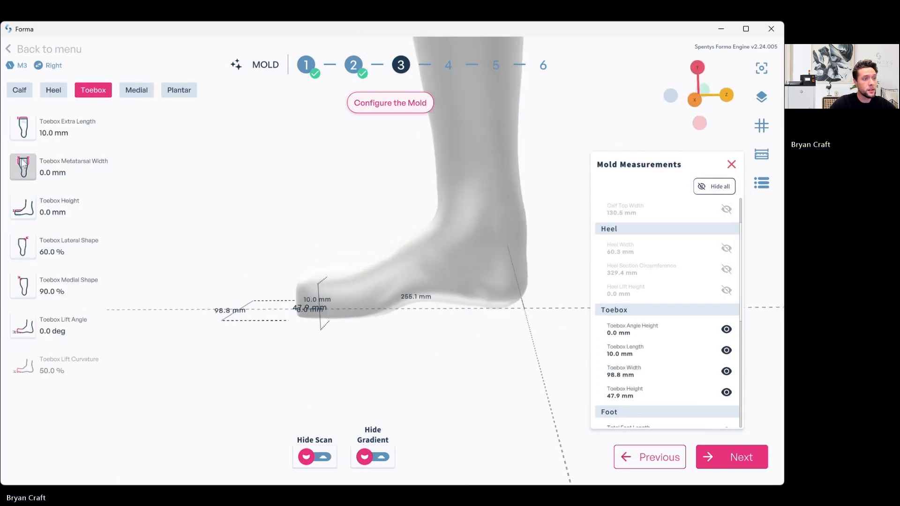
{"action": "left_click", "coordinate": [23, 128]}
{"action": "left_click_drag", "start_coordinate": [60, 138], "coordinate": [108, 139]}
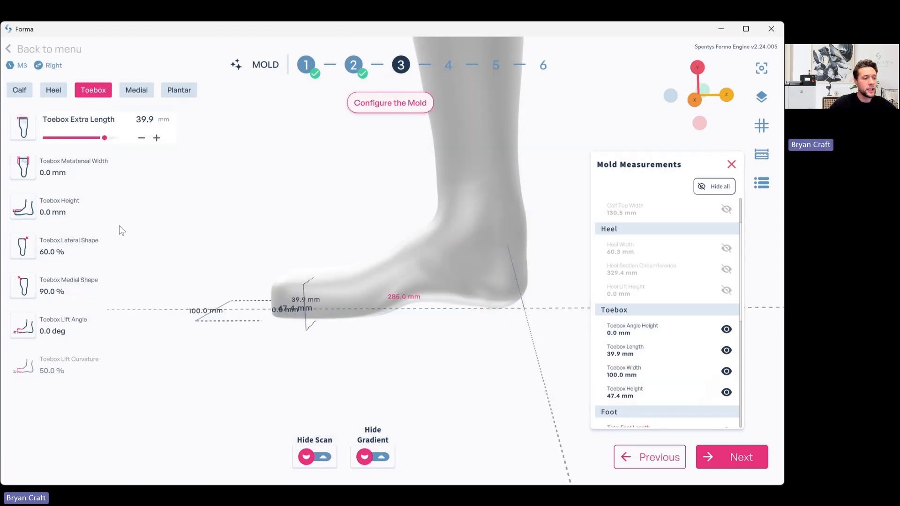
{"action": "left_click", "coordinate": [38, 323]}
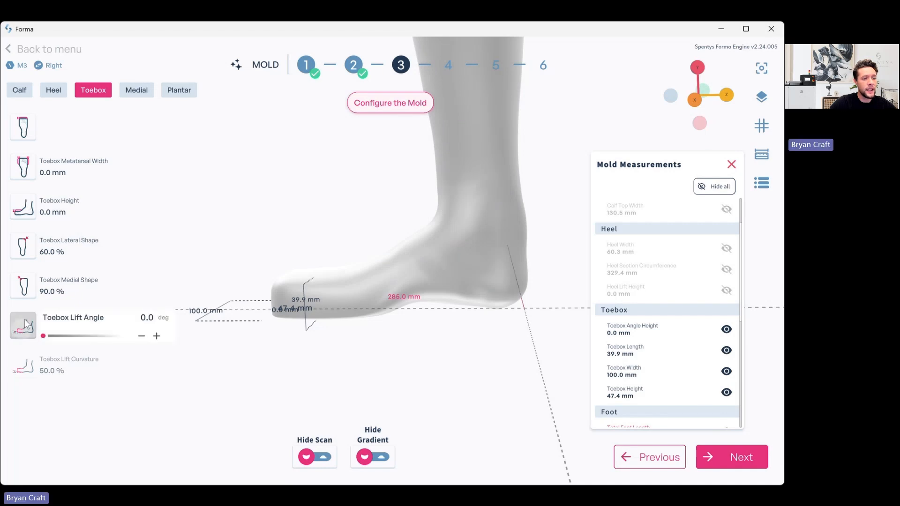
{"action": "left_click_drag", "start_coordinate": [43, 337], "coordinate": [66, 336]}
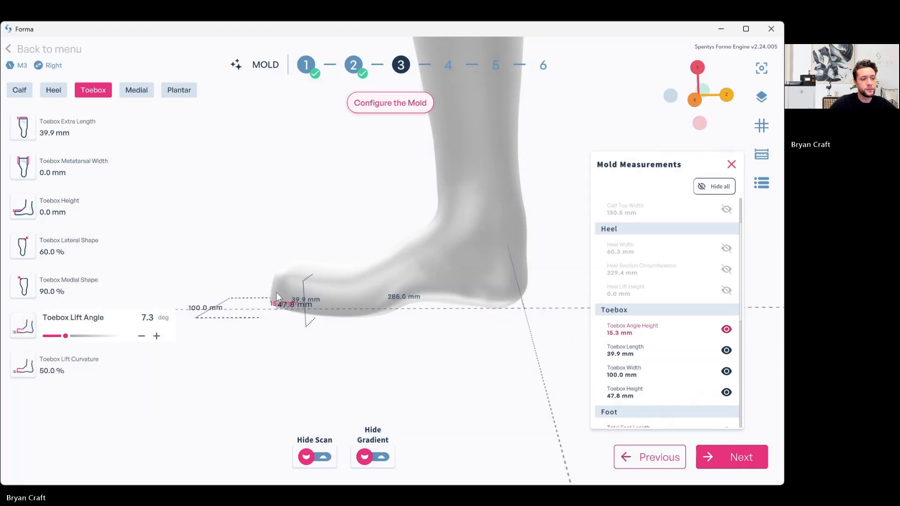
Set the toebox lateral shape to 91.2% while viewing the mold from the sole
{"action": "left_click_drag", "start_coordinate": [217, 354], "coordinate": [413, 249]}
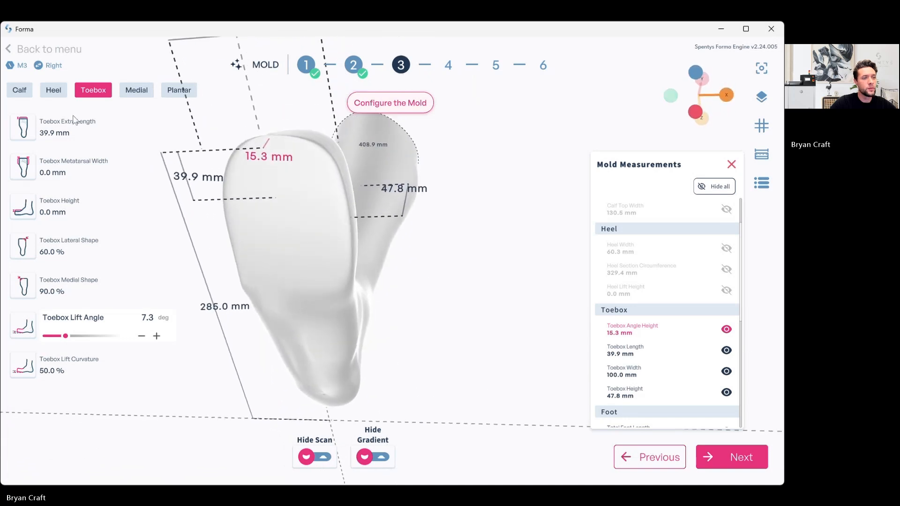
{"action": "left_click", "coordinate": [18, 283]}
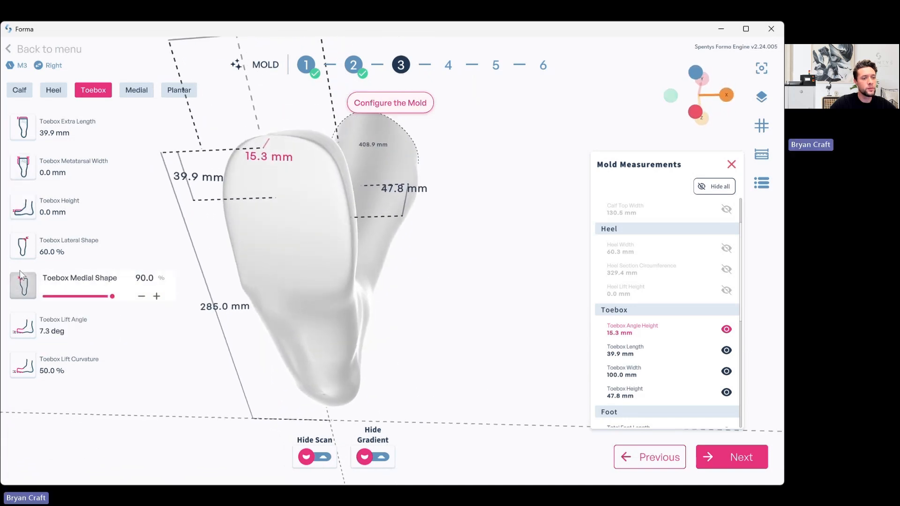
{"action": "left_click", "coordinate": [23, 255]}
{"action": "left_click_drag", "start_coordinate": [99, 260], "coordinate": [116, 258]}
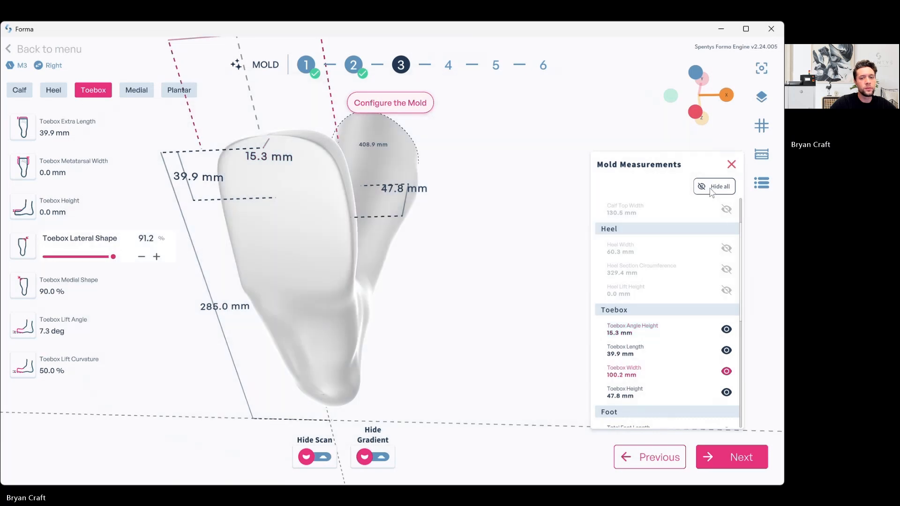
Hide all mold measurements and overlay the scan on the mold to compare their sole shapes
{"action": "left_click", "coordinate": [712, 190]}
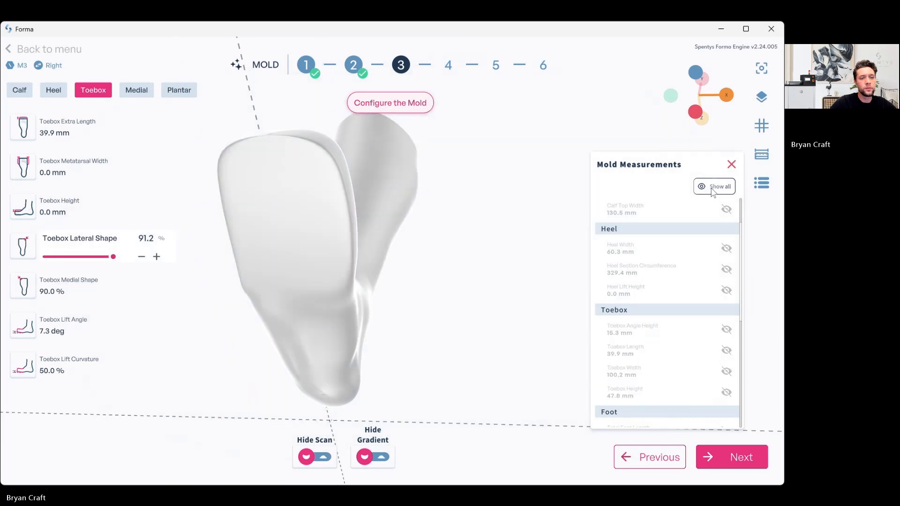
{"action": "mouse_move", "coordinate": [424, 229]}
{"action": "middle_mouse_down"}
{"action": "mouse_move", "coordinate": [453, 228]}
{"action": "mouse_move", "coordinate": [437, 220]}
{"action": "middle_mouse_up"}
{"action": "left_click", "coordinate": [308, 459]}
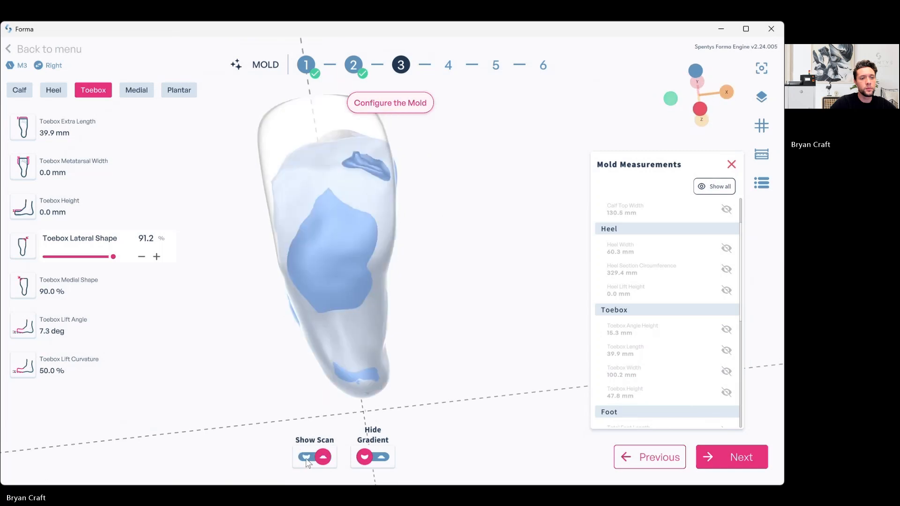
Hide the scan and turn off the medial shape controls of the mold
{"action": "left_click", "coordinate": [308, 458]}
{"action": "middle_click_drag", "start_coordinate": [341, 272], "coordinate": [235, 341]}
{"action": "left_click", "coordinate": [151, 95]}
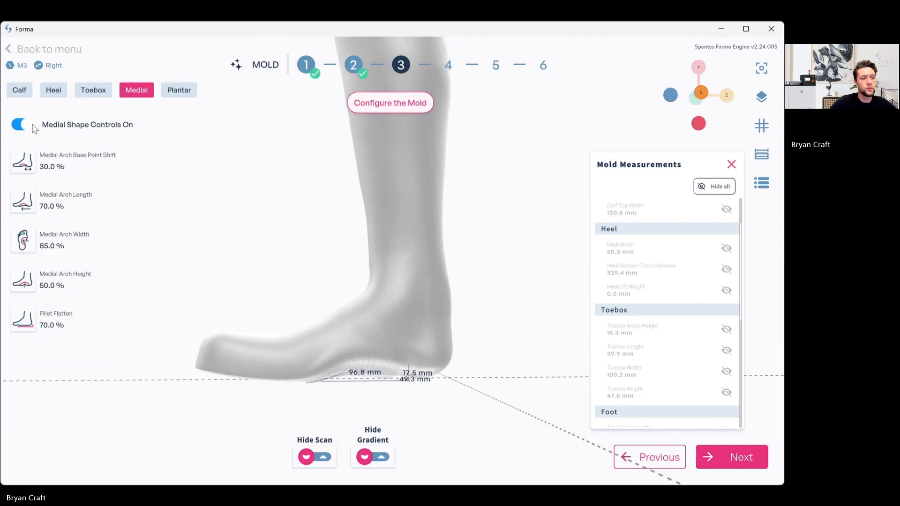
{"action": "left_click", "coordinate": [20, 124]}
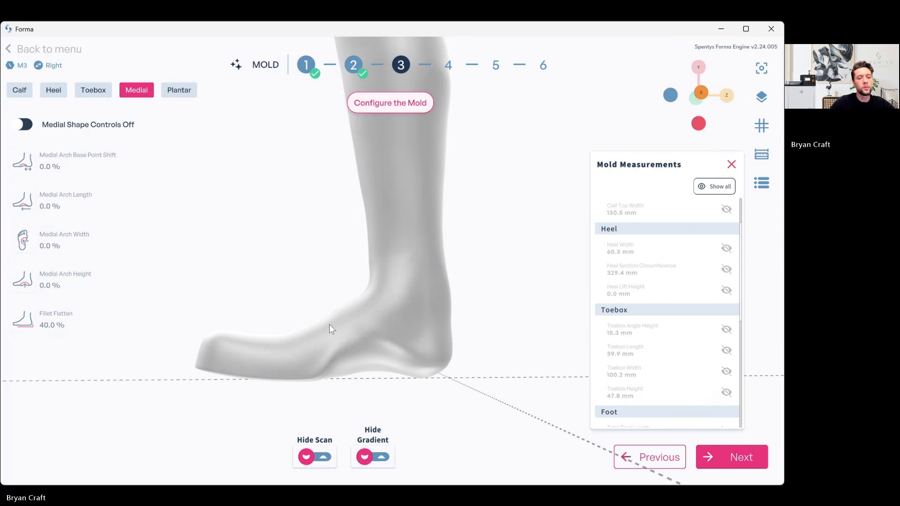
{"action": "middle_click_drag", "start_coordinate": [329, 325], "coordinate": [241, 224]}
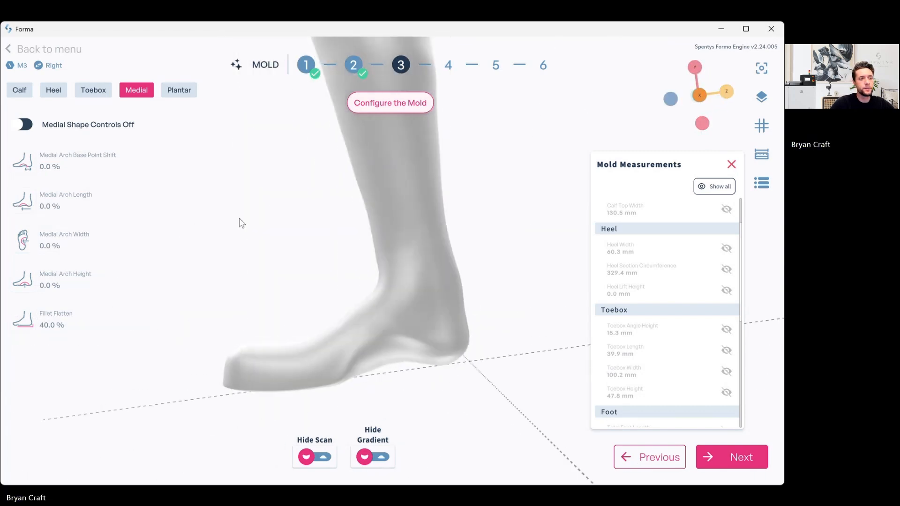
Turn on plantar flattening for the mold and inspect the flattened sole from both sides
{"action": "left_click", "coordinate": [174, 89]}
{"action": "left_click", "coordinate": [19, 165]}
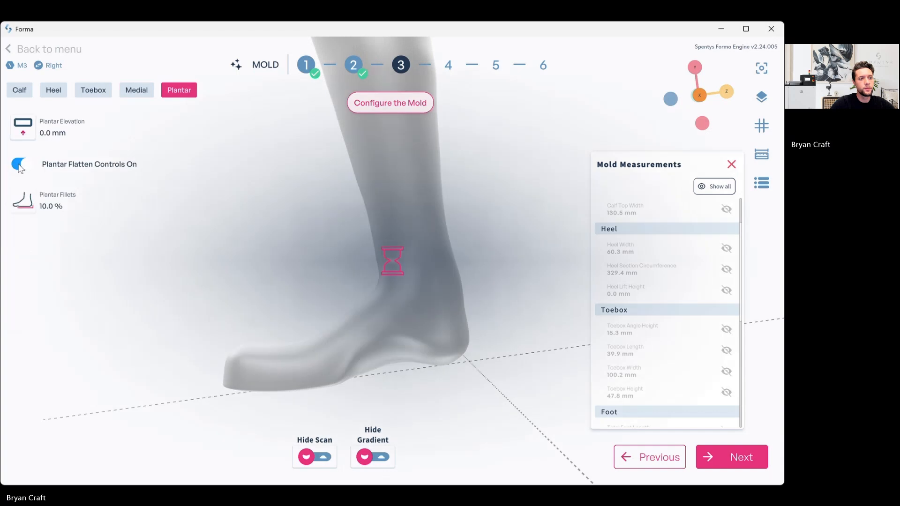
{"action": "middle_click_drag", "start_coordinate": [364, 265], "coordinate": [602, 66]}
{"action": "right_click_drag", "start_coordinate": [599, 63], "coordinate": [629, 36]}
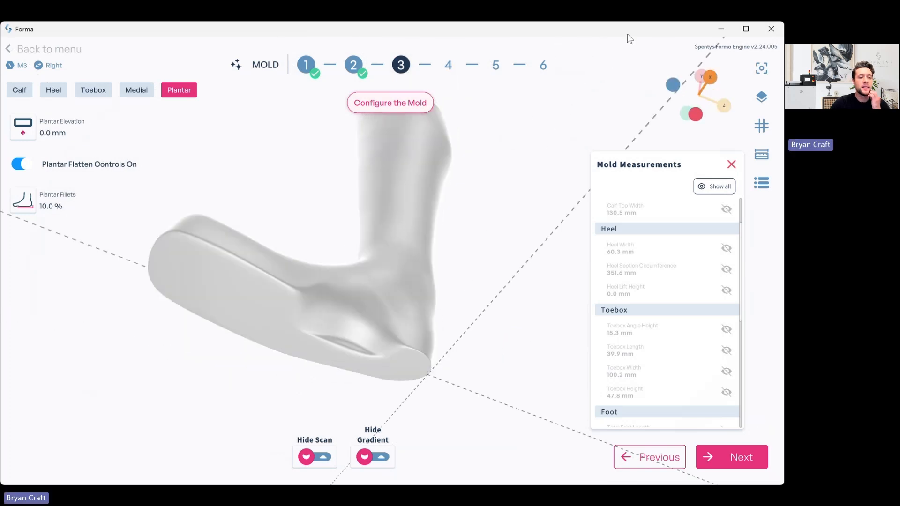
{"action": "right_click_drag", "start_coordinate": [489, 149], "coordinate": [416, 129]}
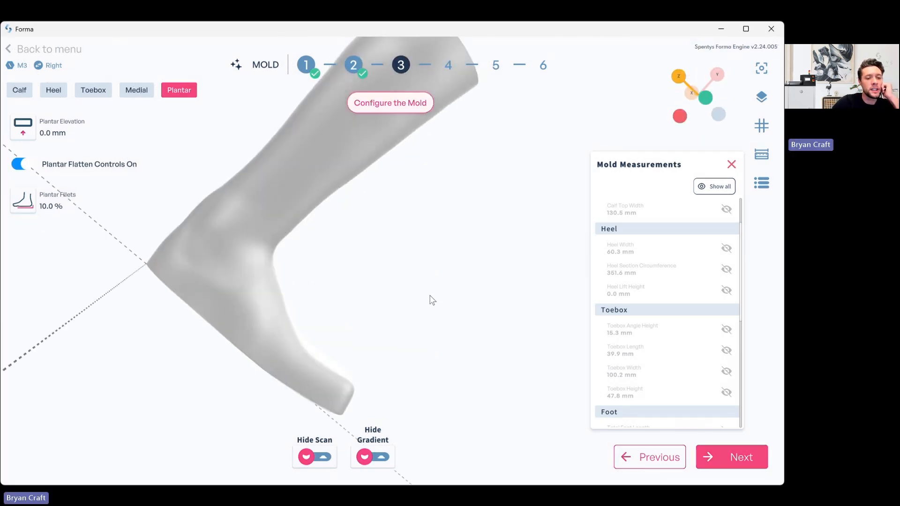
{"action": "right_click_drag", "start_coordinate": [430, 300], "coordinate": [549, 331]}
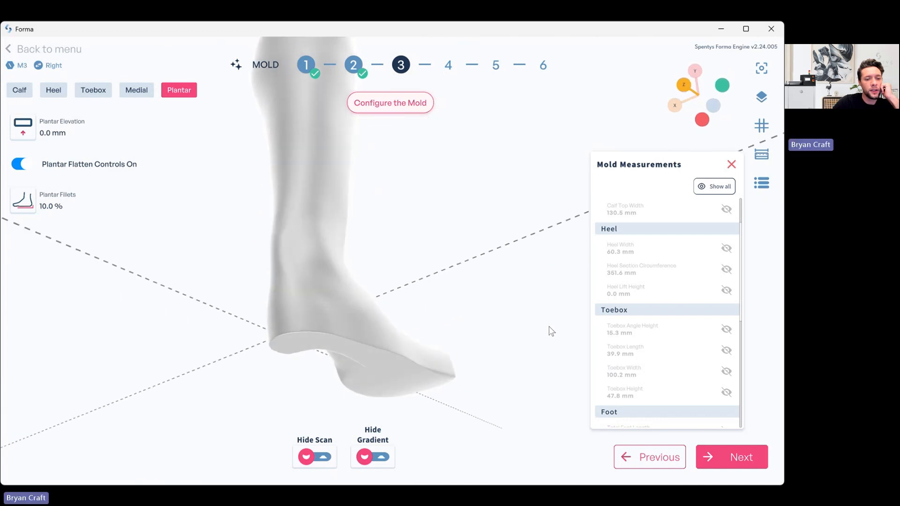
Set the plantar fillets to 71.4%, check the sole edge, and proceed to the template shape editing stage
{"action": "left_click", "coordinate": [41, 192]}
{"action": "left_click_drag", "start_coordinate": [50, 212], "coordinate": [97, 212]}
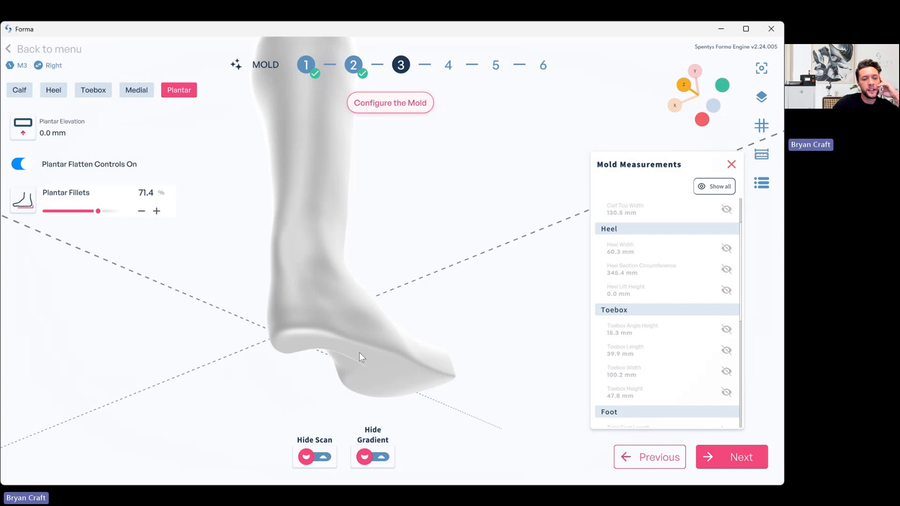
{"action": "right_click_drag", "start_coordinate": [361, 353], "coordinate": [297, 230]}
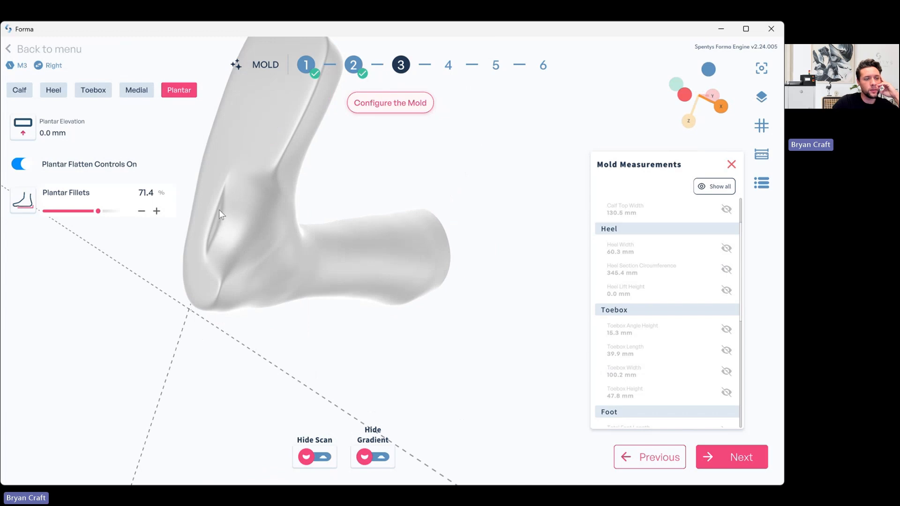
{"action": "left_click", "coordinate": [739, 453]}
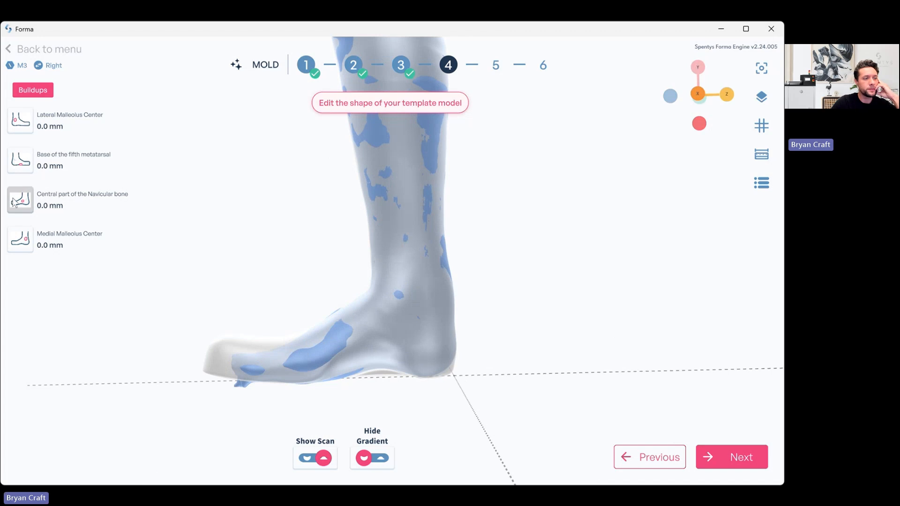
Build up the medial malleolus center by 5 mm and the central part of the navicular bone by 2 mm
{"action": "left_click", "coordinate": [21, 239]}
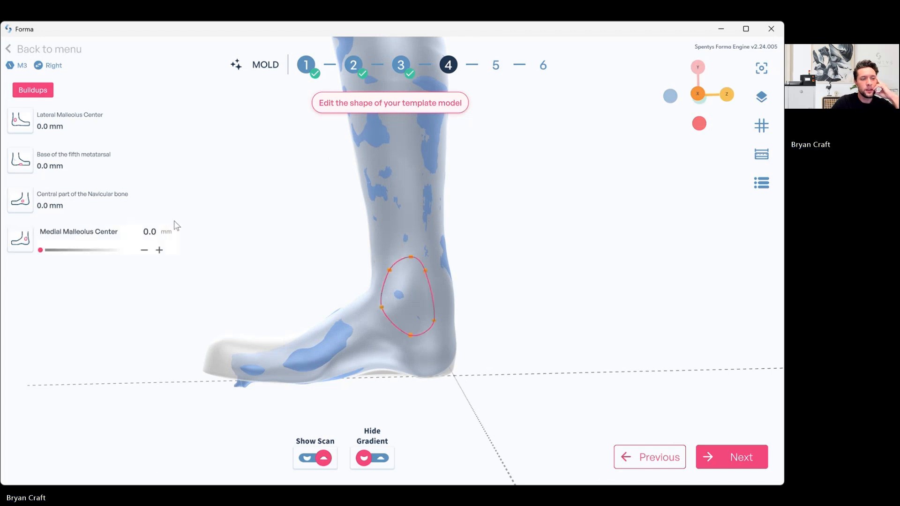
{"action": "type", "text": "5"}
{"action": "key", "text": "Return"}
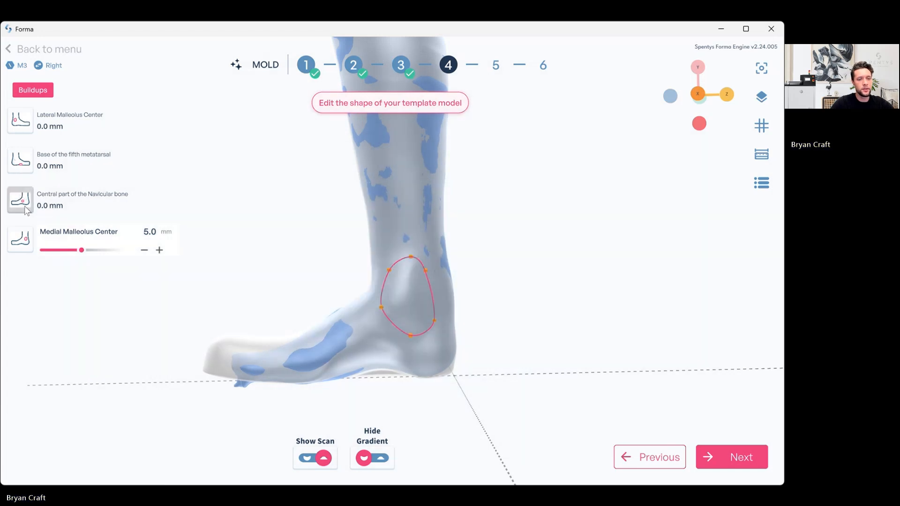
{"action": "left_click", "coordinate": [21, 202]}
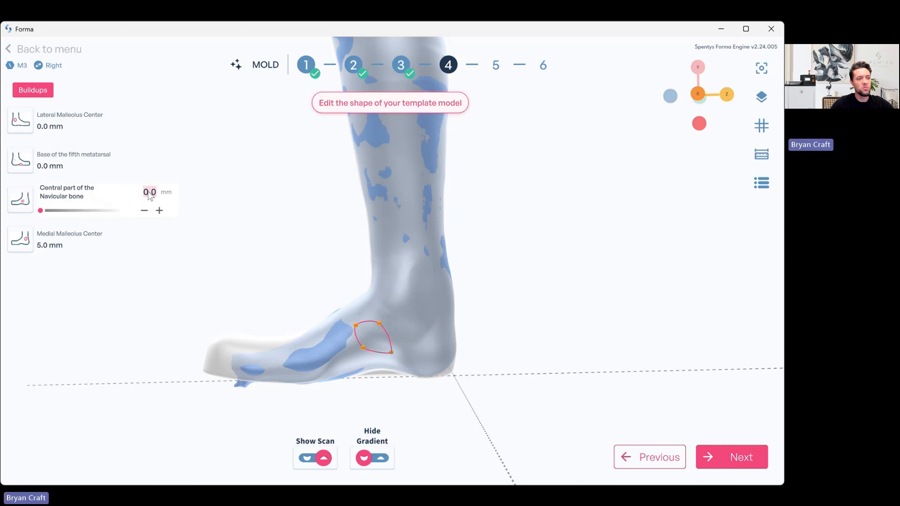
{"action": "type", "text": "2"}
{"action": "key", "text": "Return"}
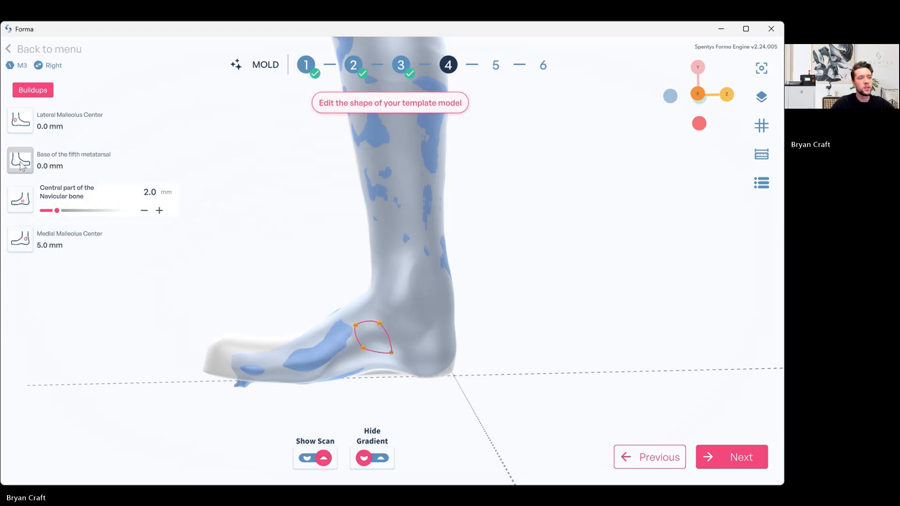
Build up the base of the fifth metatarsal by 2 mm and extend its outline forward toward the toes
{"action": "left_click", "coordinate": [21, 161]}
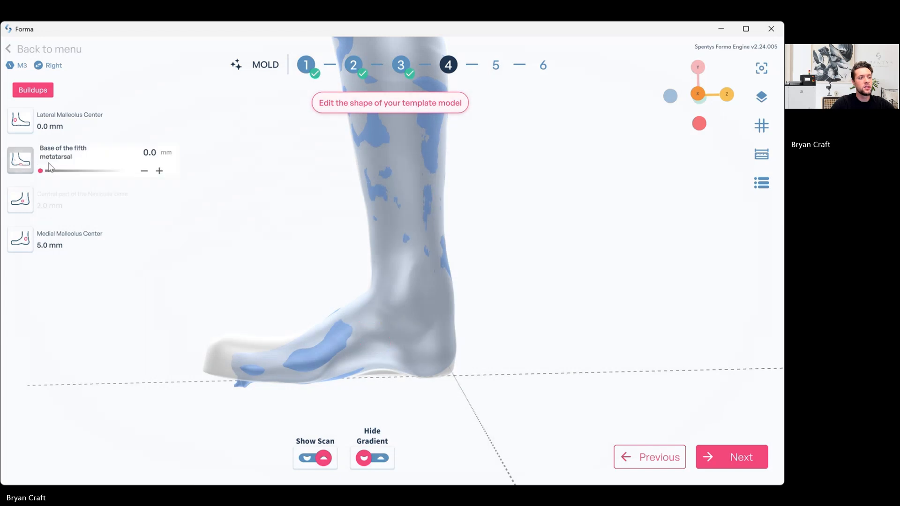
{"action": "type", "text": "2"}
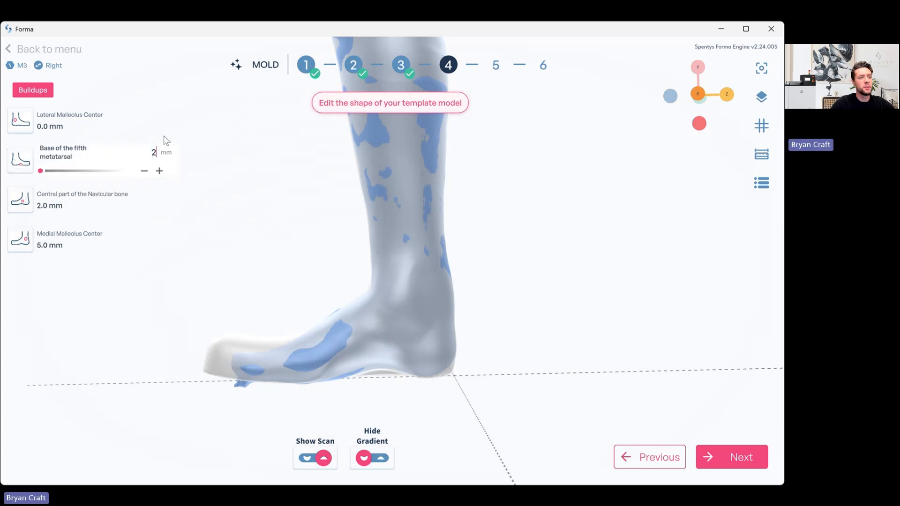
{"action": "key", "text": "Return"}
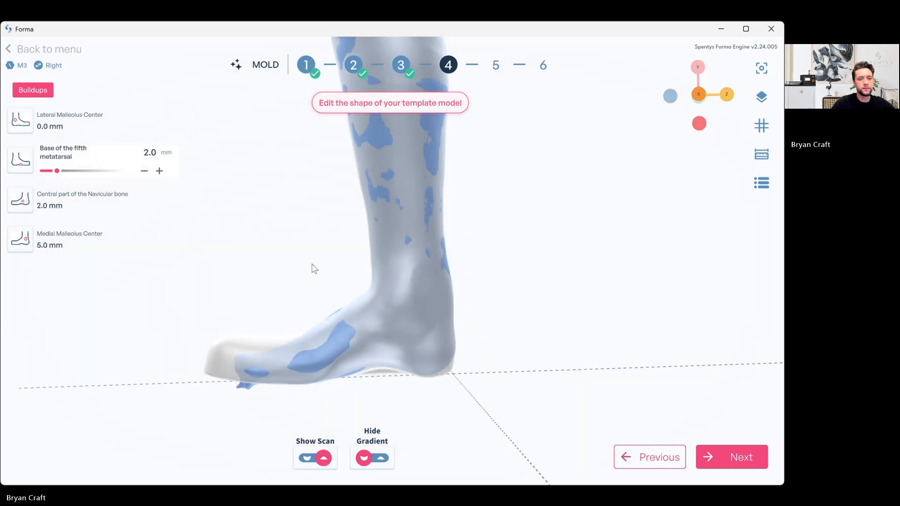
{"action": "left_click_drag", "start_coordinate": [314, 268], "coordinate": [373, 283]}
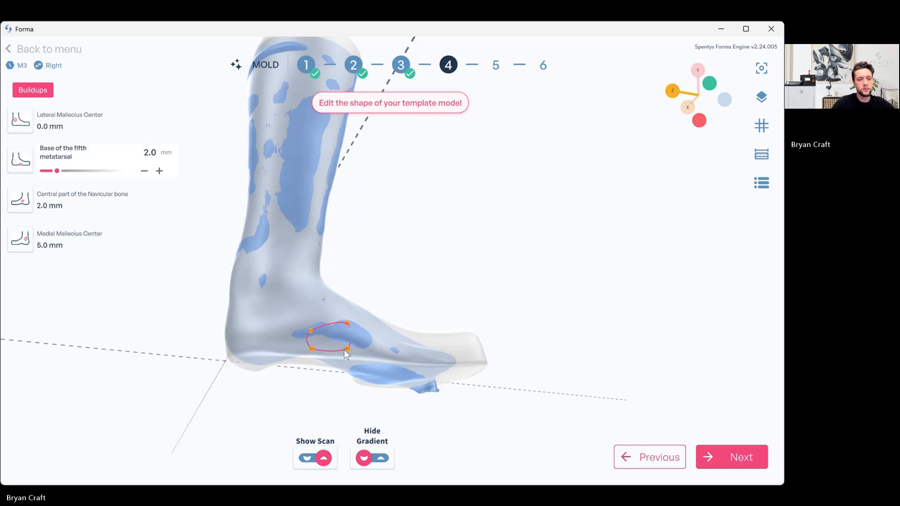
{"action": "left_click_drag", "start_coordinate": [347, 349], "coordinate": [369, 350]}
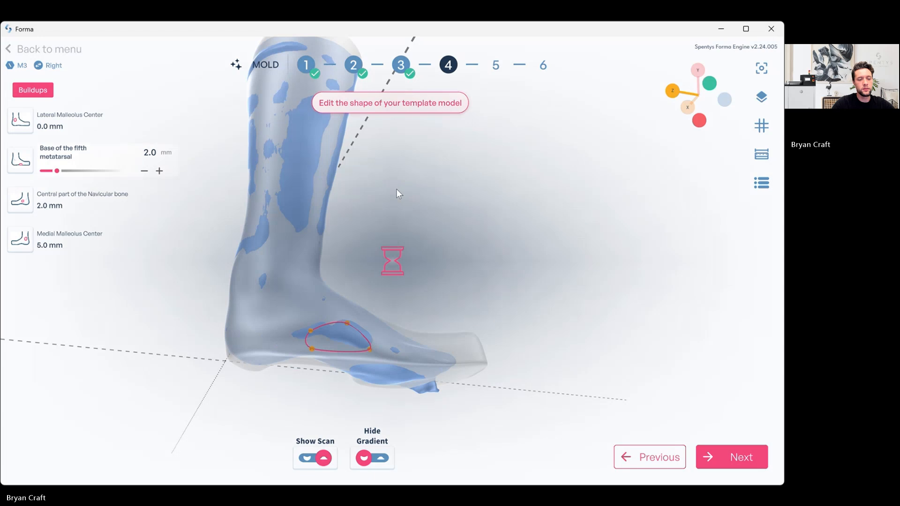
{"action": "middle_click_drag", "start_coordinate": [395, 197], "coordinate": [400, 236]}
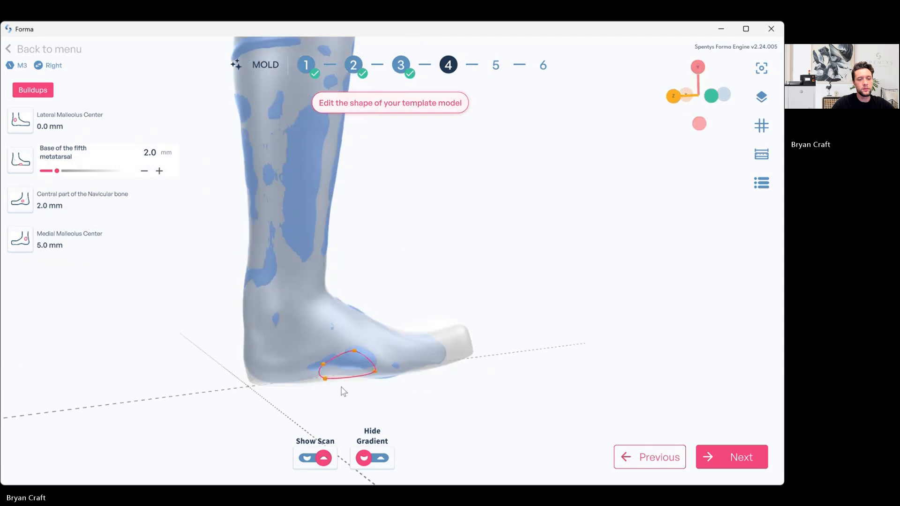
Hide the scan and briefly check the gradient on the lateral side of the mold
{"action": "left_click", "coordinate": [313, 463]}
{"action": "left_click", "coordinate": [313, 463]}
{"action": "left_click", "coordinate": [369, 458]}
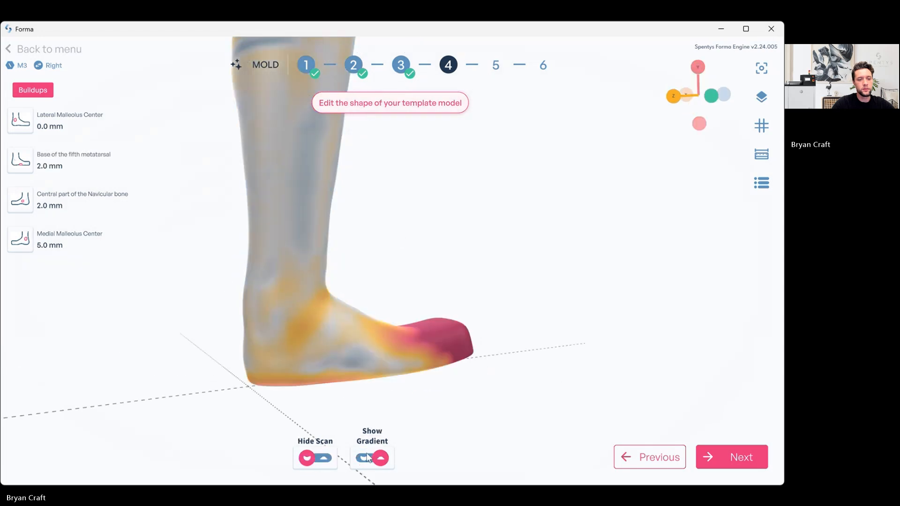
{"action": "left_click", "coordinate": [369, 458]}
Build up the lateral malleolus center by 5 mm and pull the rear edge of its outline inward
{"action": "left_click", "coordinate": [21, 121]}
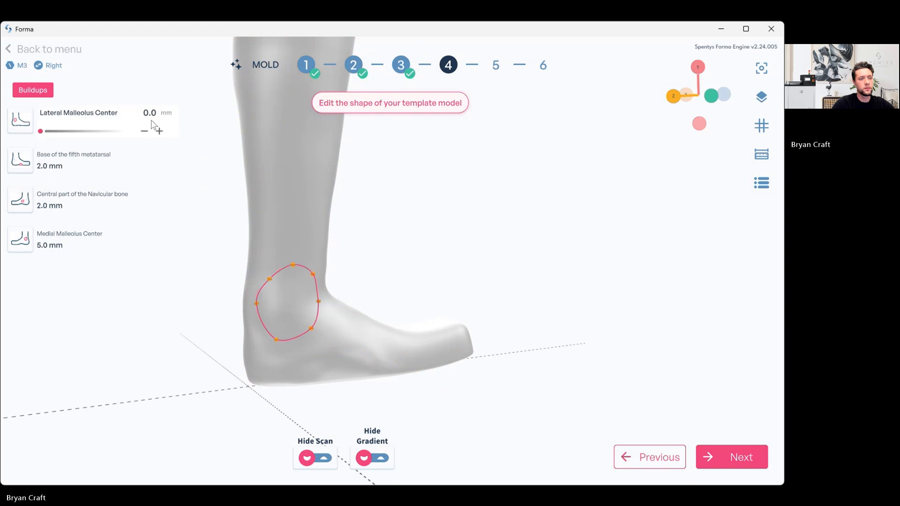
{"action": "left_click", "coordinate": [151, 113]}
{"action": "type", "text": "5"}
{"action": "left_click", "coordinate": [469, 159]}
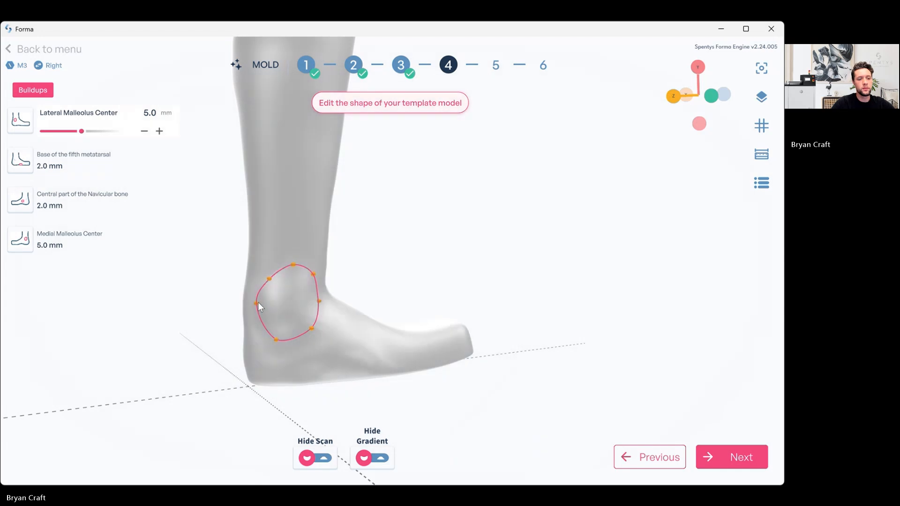
{"action": "left_click_drag", "start_coordinate": [258, 304], "coordinate": [268, 306]}
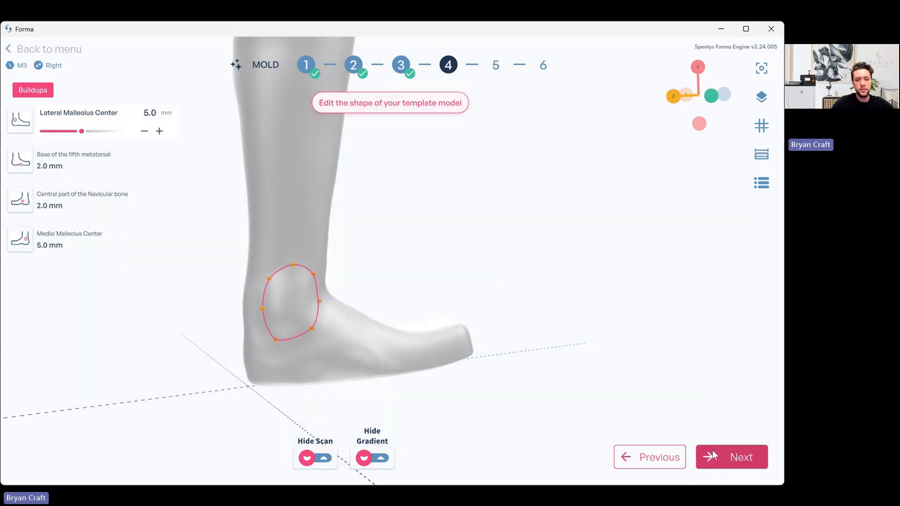
Proceed to the heel lift stage and set the heel lift height to 5.0 mm in a side view
{"action": "left_click", "coordinate": [713, 454]}
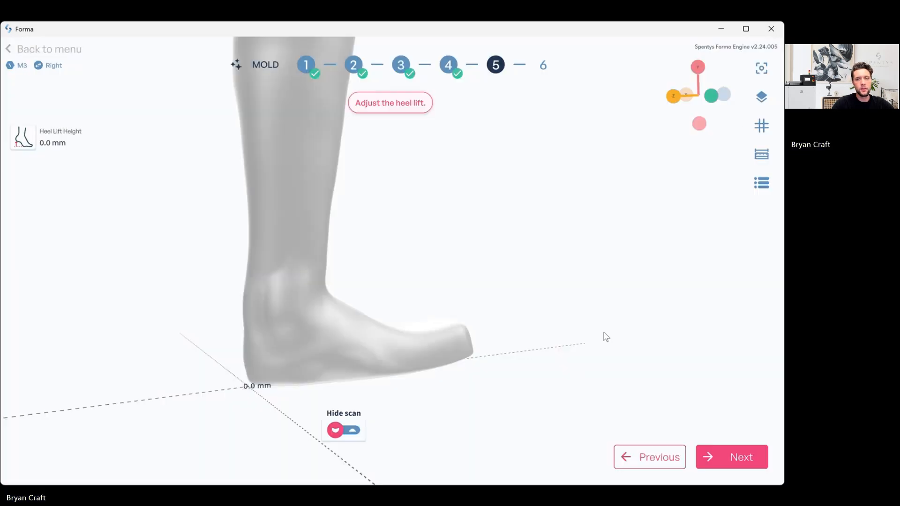
{"action": "left_click", "coordinate": [674, 90]}
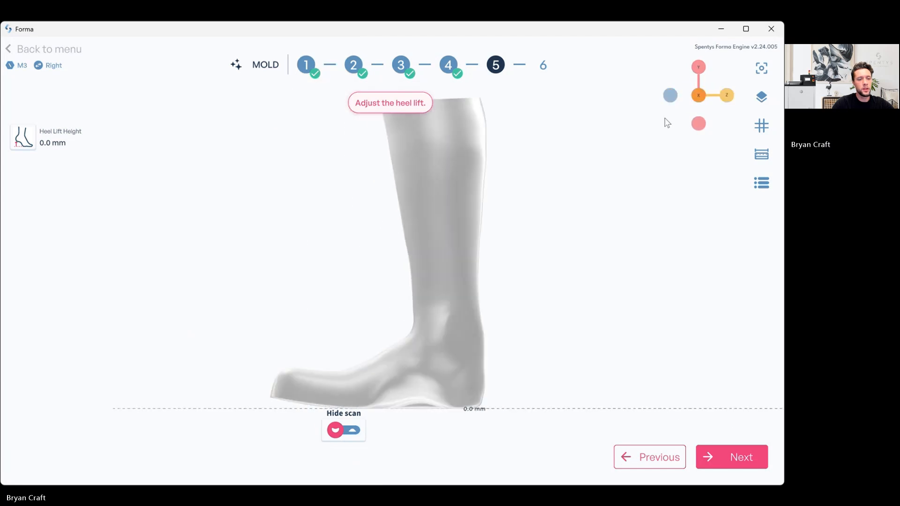
{"action": "mouse_move", "coordinate": [41, 155]}
{"action": "left_click_drag", "start_coordinate": [42, 148], "coordinate": [64, 153]}
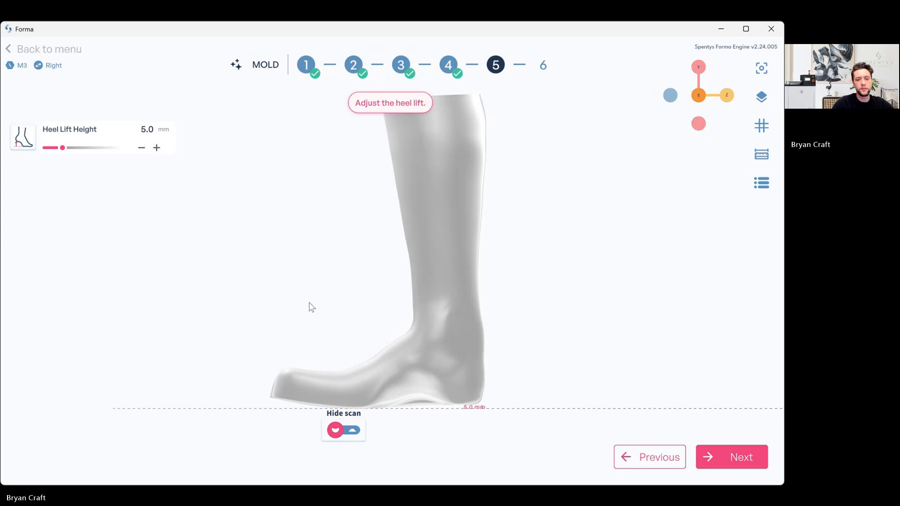
Validate the edited mold and continue to sculpting
{"action": "left_click", "coordinate": [721, 457]}
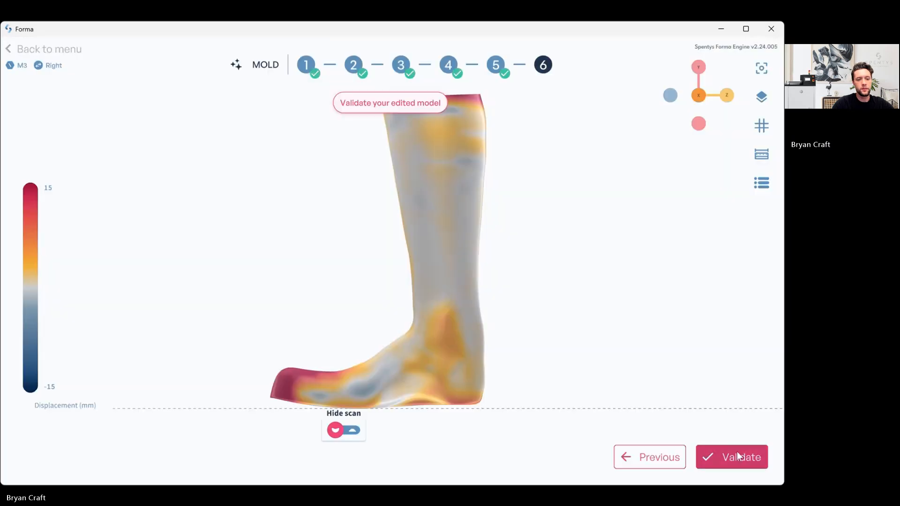
{"action": "left_click", "coordinate": [704, 457]}
{"action": "left_click", "coordinate": [563, 434]}
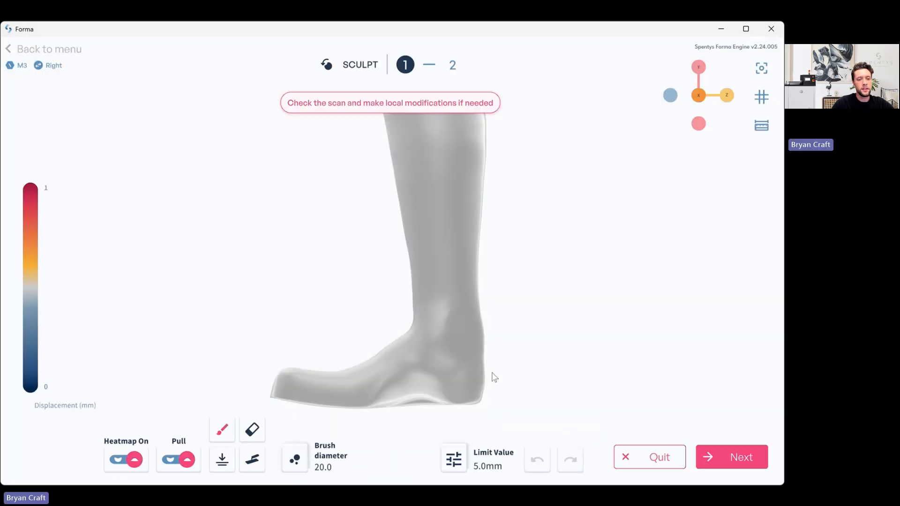
Choose the smoothing tool for sculpting and set its strength to 1.0 and brush diameter to 47.5
{"action": "mouse_move", "coordinate": [498, 241]}
{"action": "left_mouse_down"}
{"action": "mouse_move", "coordinate": [488, 287]}
{"action": "mouse_move", "coordinate": [500, 239]}
{"action": "left_mouse_up"}
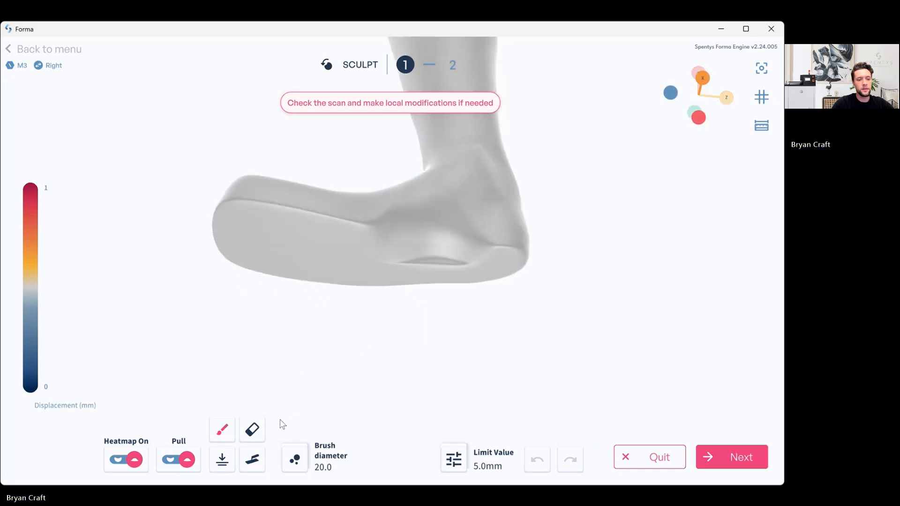
{"action": "left_click", "coordinate": [252, 459]}
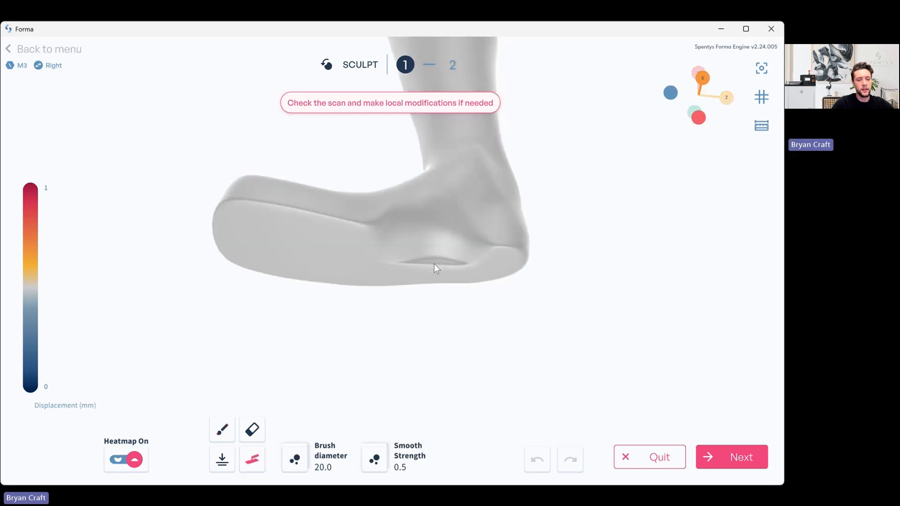
{"action": "left_click", "coordinate": [374, 460]}
{"action": "left_click_drag", "start_coordinate": [374, 405], "coordinate": [374, 373]}
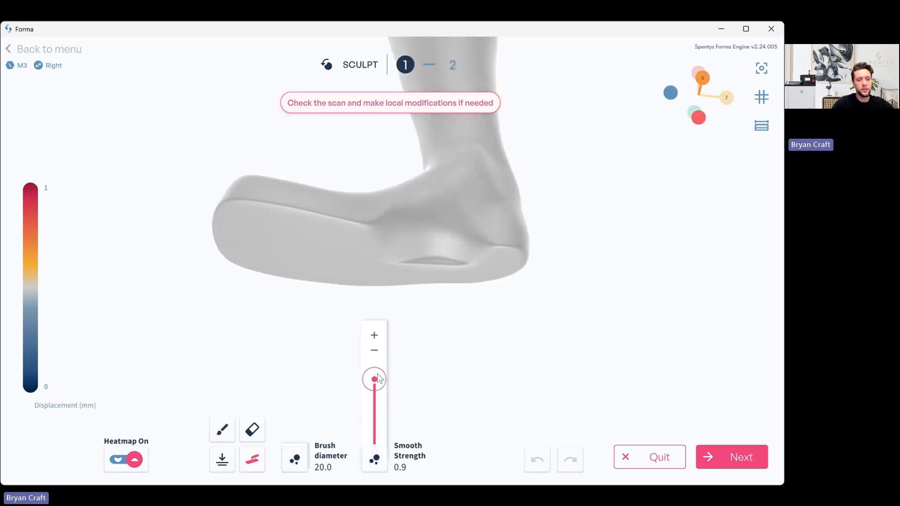
{"action": "left_click", "coordinate": [384, 461]}
{"action": "left_click", "coordinate": [295, 459]}
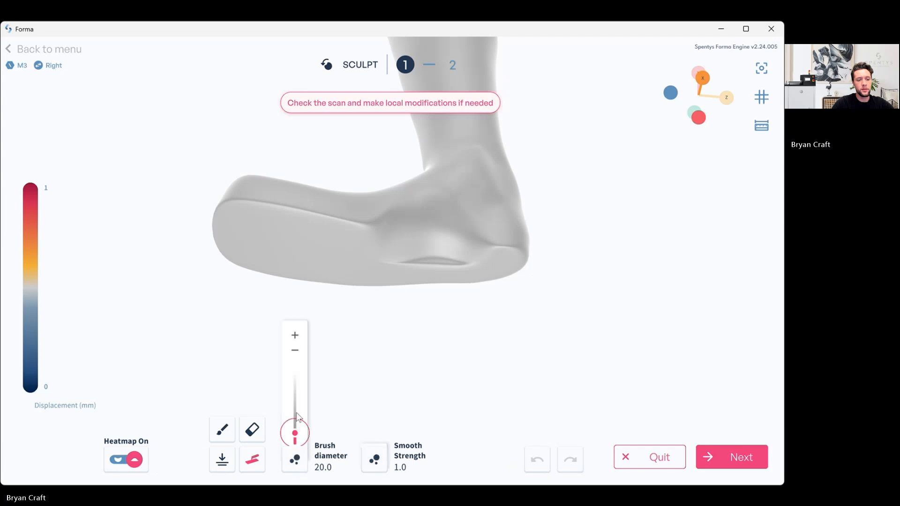
{"action": "left_click_drag", "start_coordinate": [298, 430], "coordinate": [295, 400]}
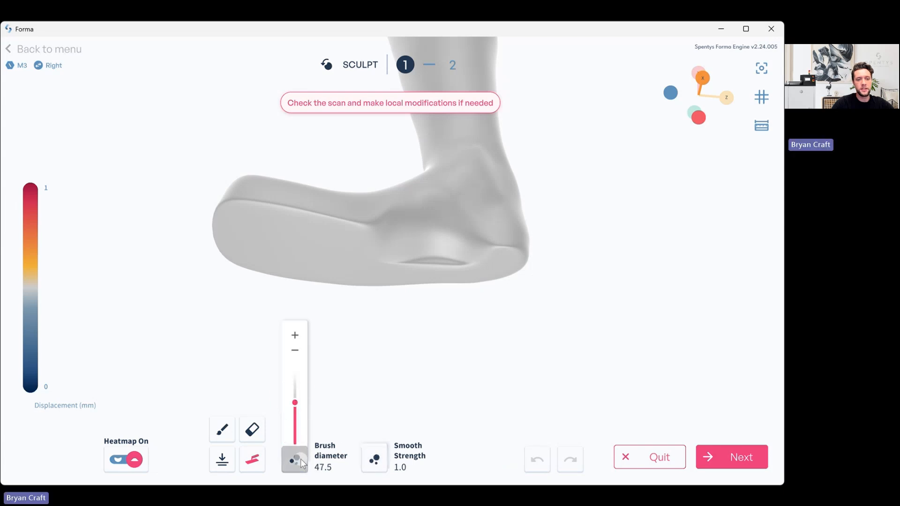
Smooth the ridge under the medial arch and compare the sole with the displacement heatmap on and off
{"action": "mouse_move", "coordinate": [370, 259]}
{"action": "left_mouse_down"}
{"action": "mouse_move", "coordinate": [437, 265]}
{"action": "mouse_move", "coordinate": [405, 255]}
{"action": "left_mouse_up"}
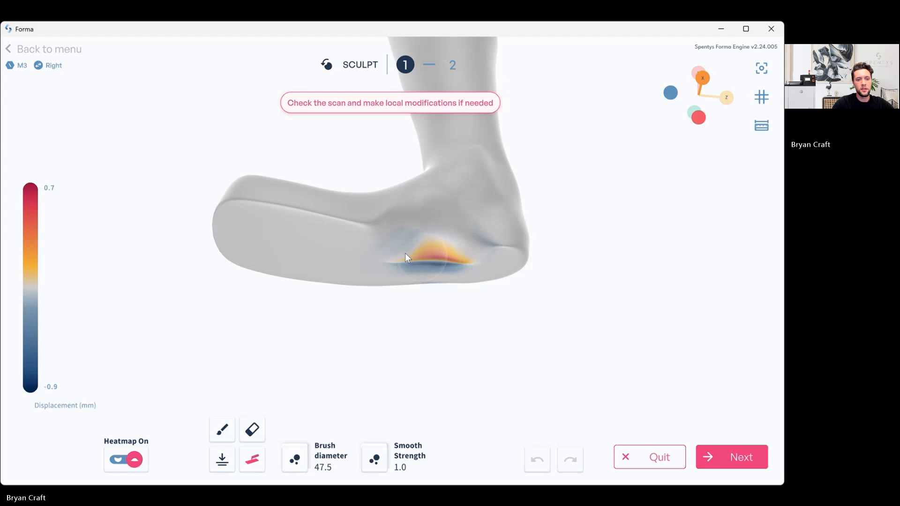
{"action": "left_click", "coordinate": [123, 466]}
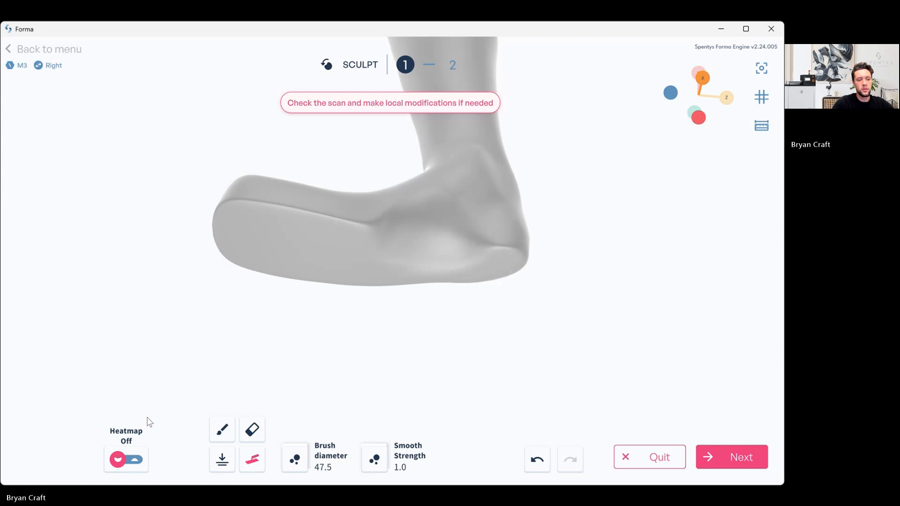
{"action": "left_click", "coordinate": [127, 459]}
{"action": "left_click_drag", "start_coordinate": [343, 332], "coordinate": [375, 332]}
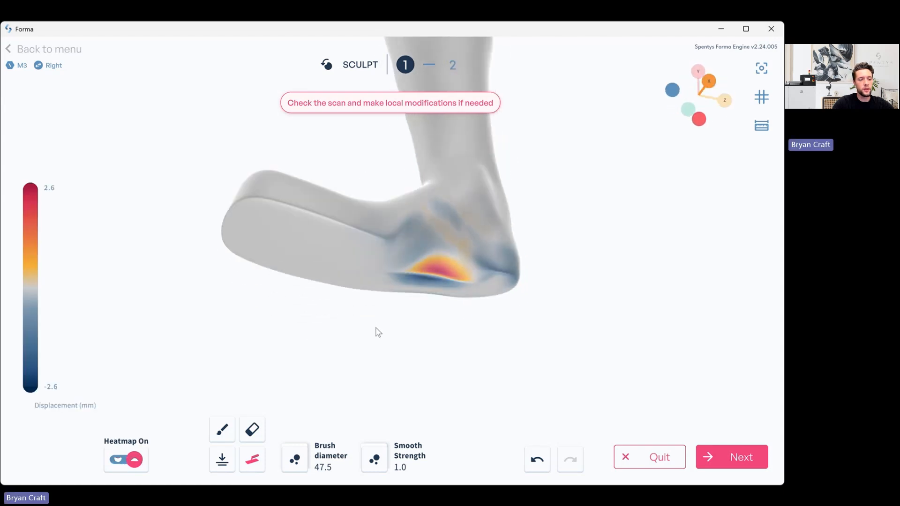
{"action": "left_click", "coordinate": [115, 467]}
Smooth the medial ankle and its transition into the foot, and check the result with the displacement heatmap
{"action": "scroll", "coordinate": [499, 288], "scroll_direction": "up", "scroll_amount": 5}
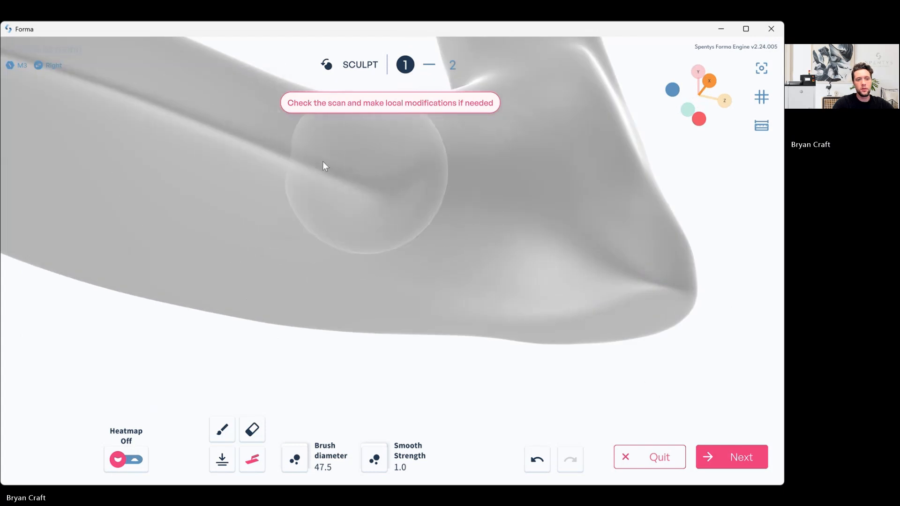
{"action": "scroll", "coordinate": [401, 178], "scroll_direction": "down", "scroll_amount": 5}
{"action": "mouse_move", "coordinate": [402, 180]}
{"action": "middle_mouse_down"}
{"action": "mouse_move", "coordinate": [432, 269]}
{"action": "mouse_move", "coordinate": [337, 255]}
{"action": "mouse_move", "coordinate": [357, 279]}
{"action": "middle_mouse_up"}
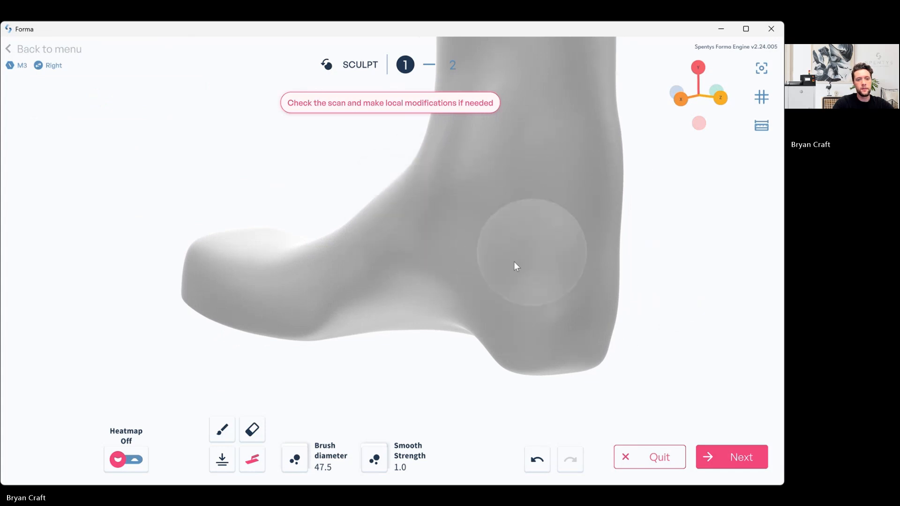
{"action": "mouse_move", "coordinate": [543, 243]}
{"action": "middle_mouse_down"}
{"action": "mouse_move", "coordinate": [634, 243]}
{"action": "mouse_move", "coordinate": [635, 209]}
{"action": "middle_mouse_up"}
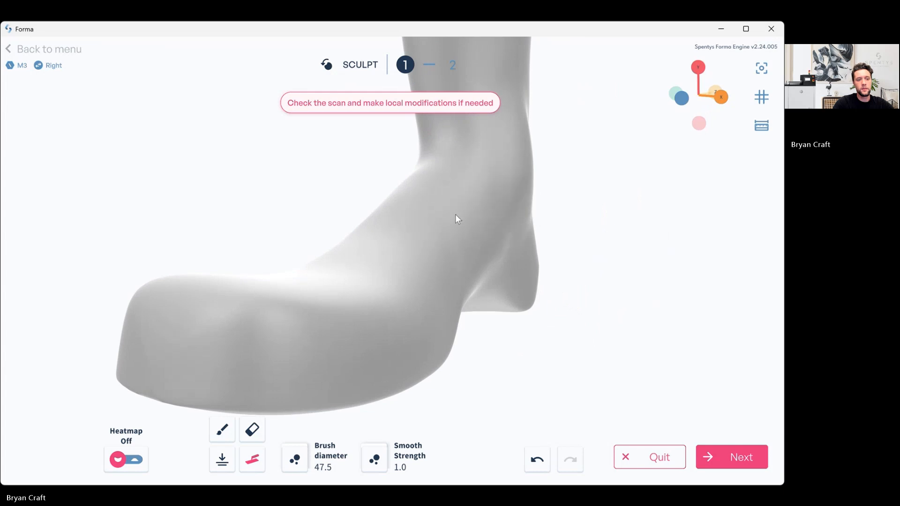
{"action": "middle_click_drag", "start_coordinate": [454, 215], "coordinate": [502, 192]}
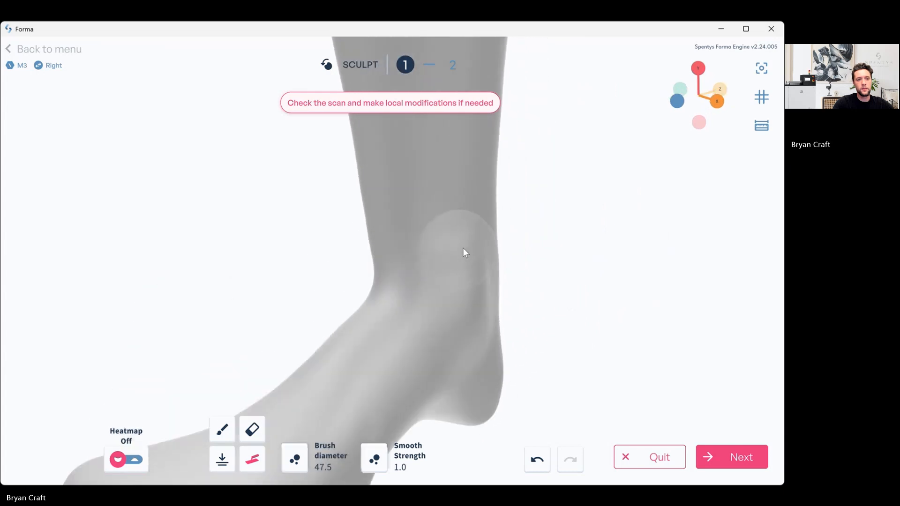
{"action": "right_click_drag", "start_coordinate": [504, 253], "coordinate": [449, 228]}
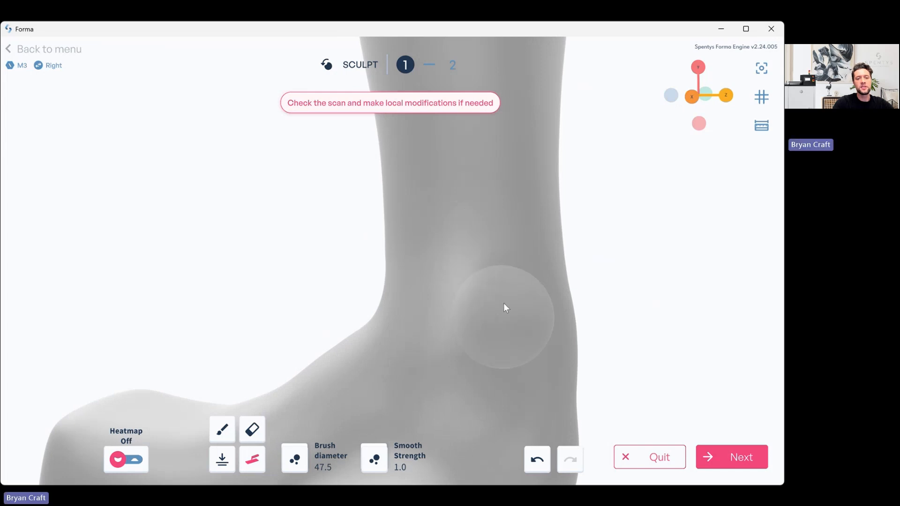
{"action": "left_click", "coordinate": [120, 460]}
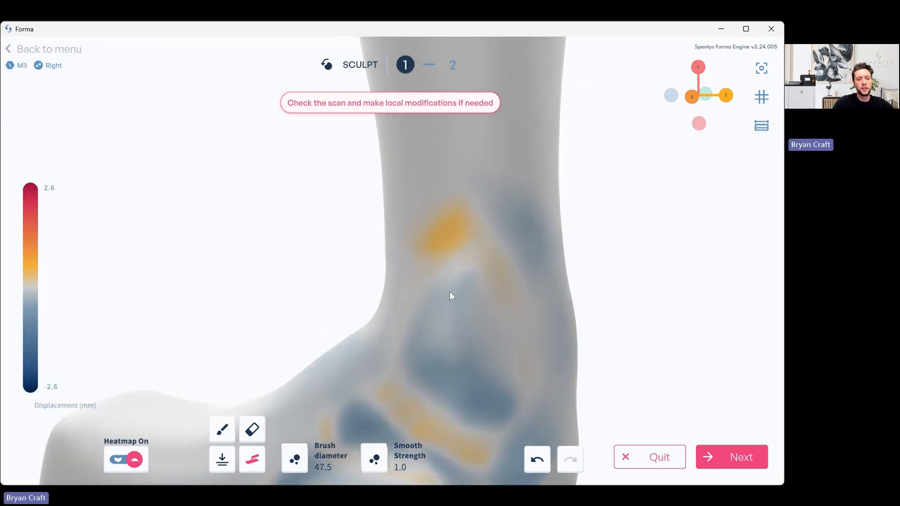
Smooth the lateral ankle and the outer side of the foot with the heatmap hidden, and show the heatmap to check
{"action": "right_click_drag", "start_coordinate": [449, 292], "coordinate": [332, 299]}
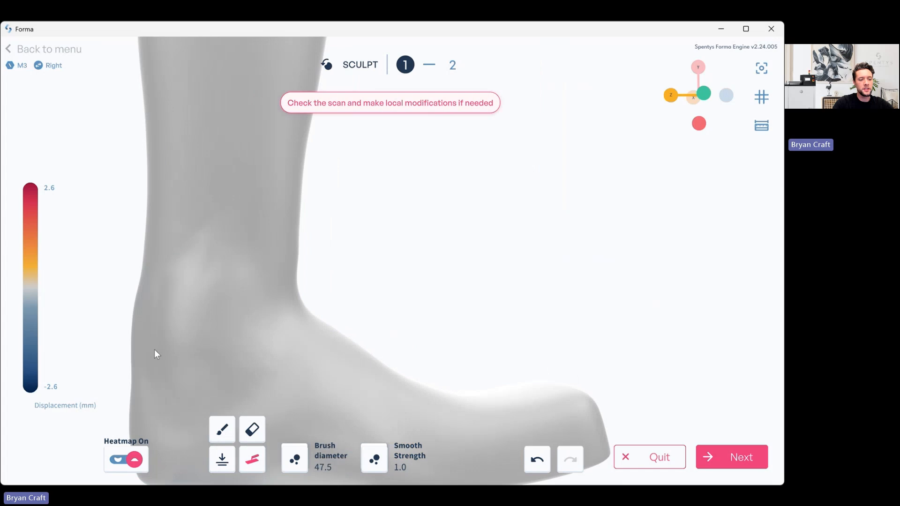
{"action": "left_click", "coordinate": [112, 464]}
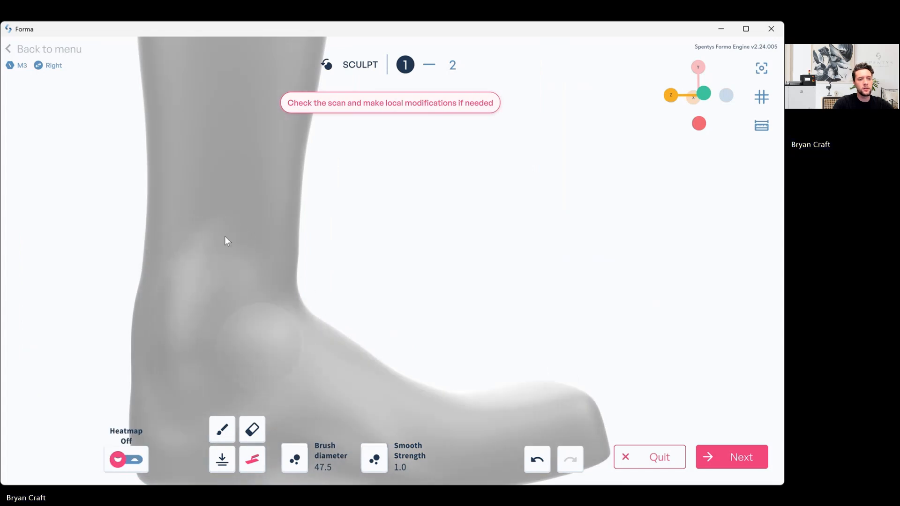
{"action": "scroll", "coordinate": [186, 401], "scroll_direction": "down", "scroll_amount": 4}
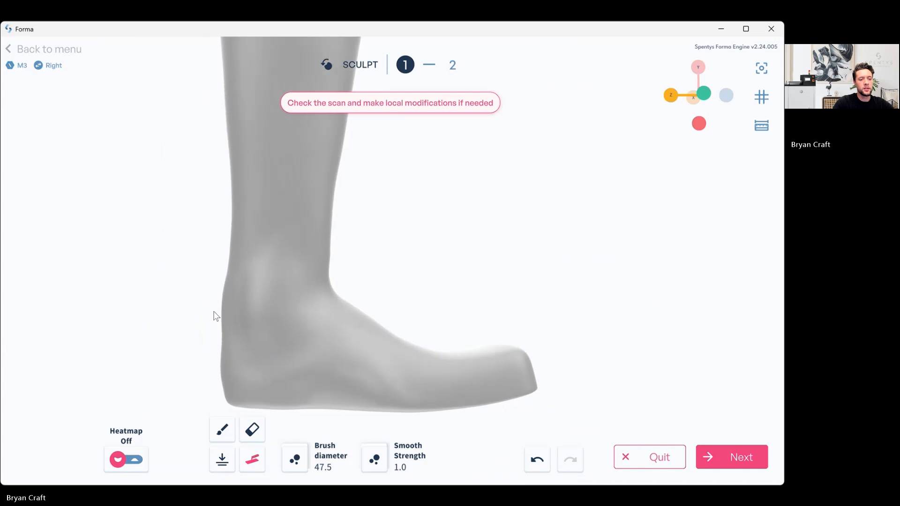
{"action": "right_click_drag", "start_coordinate": [213, 313], "coordinate": [294, 323]}
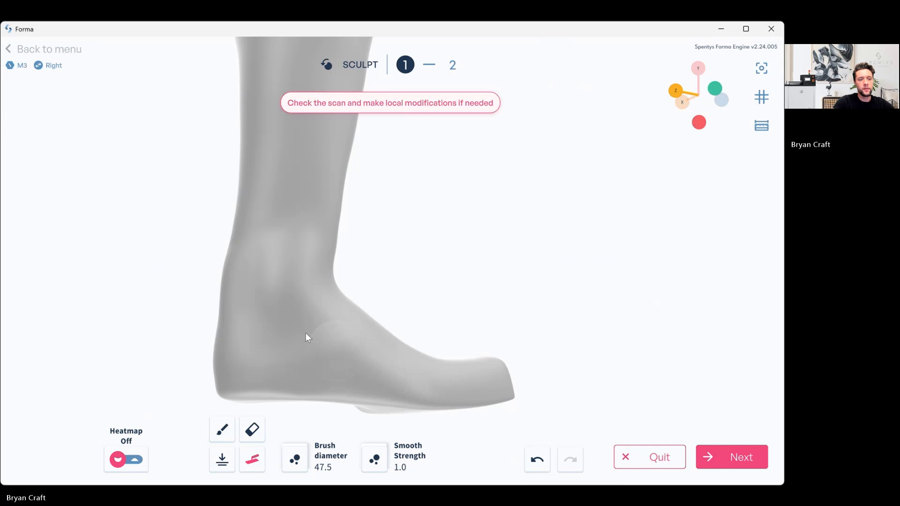
{"action": "left_click", "coordinate": [133, 457]}
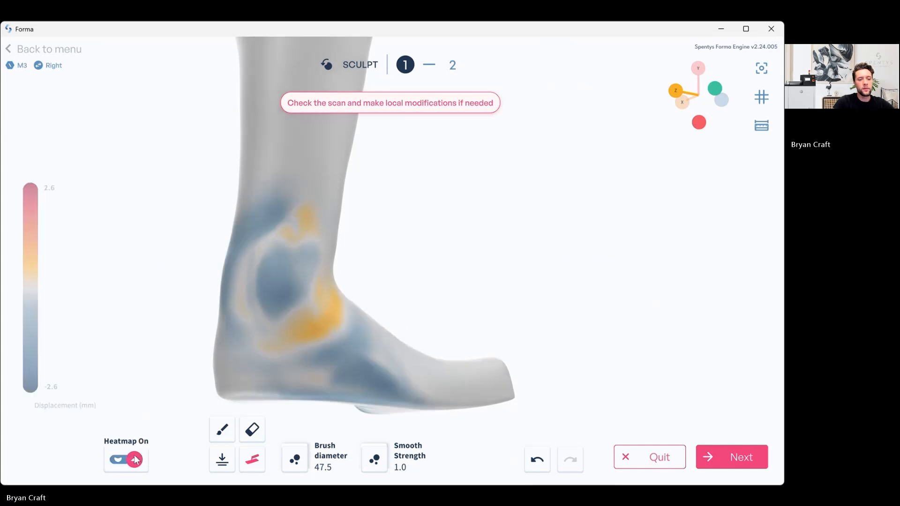
Hide the heatmap, smooth the back of the upper calf, and review the smoothed areas with the heatmap on
{"action": "middle_click_drag", "start_coordinate": [347, 321], "coordinate": [189, 386]}
{"action": "left_click", "coordinate": [127, 462]}
{"action": "middle_click_drag", "start_coordinate": [263, 385], "coordinate": [503, 280]}
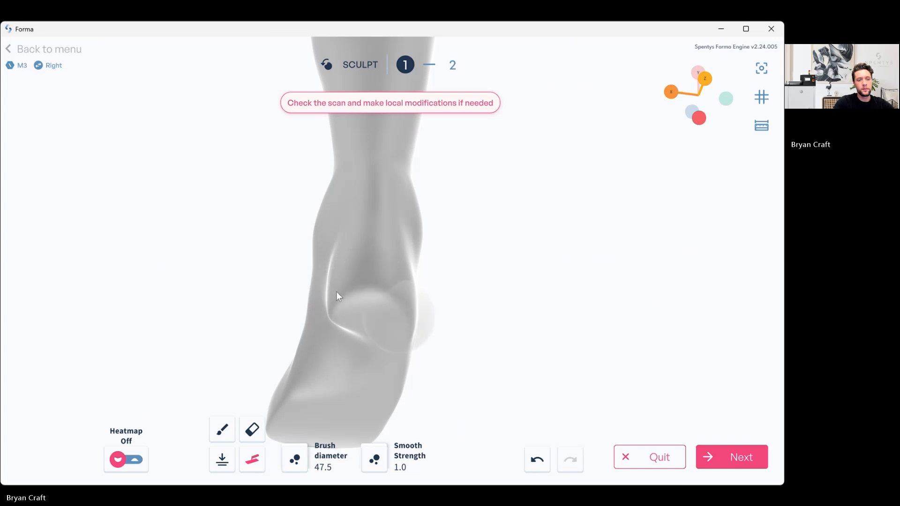
{"action": "middle_click_drag", "start_coordinate": [379, 254], "coordinate": [481, 302]}
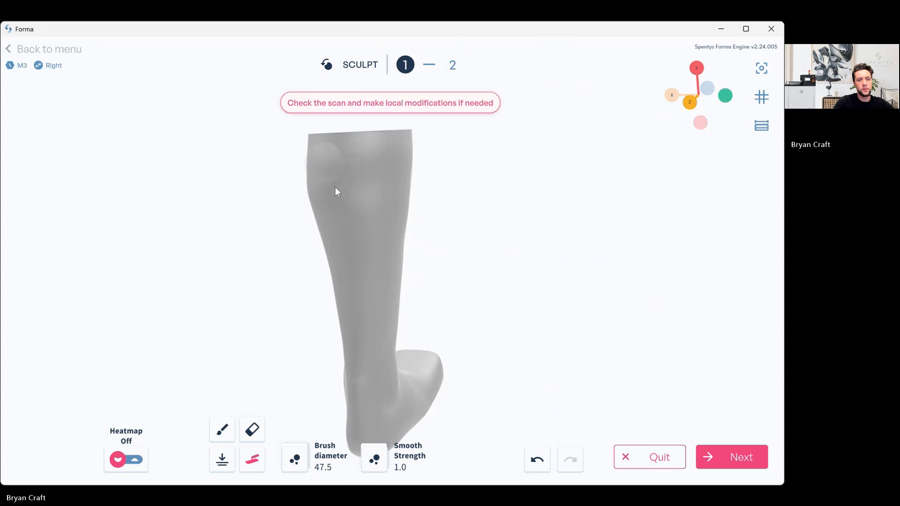
{"action": "middle_click_drag", "start_coordinate": [345, 181], "coordinate": [424, 166]}
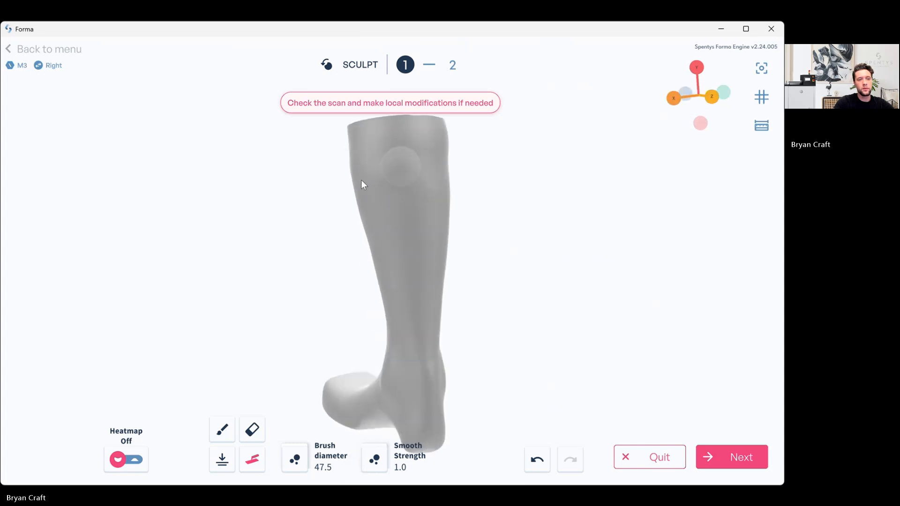
{"action": "middle_click_drag", "start_coordinate": [355, 277], "coordinate": [470, 318]}
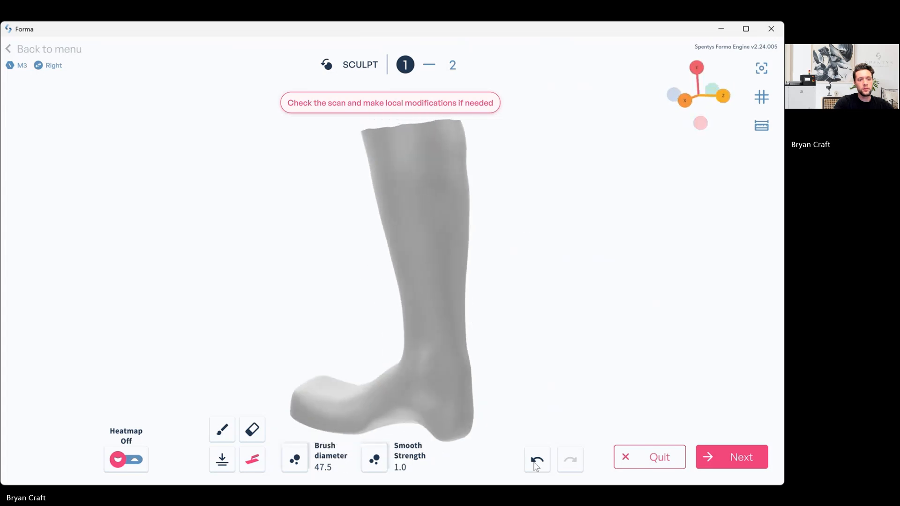
{"action": "middle_click_drag", "start_coordinate": [456, 220], "coordinate": [370, 224]}
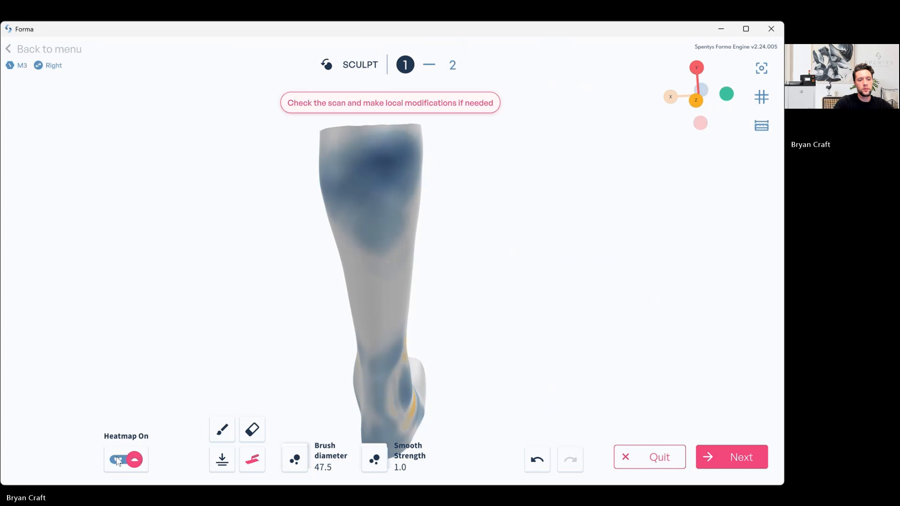
{"action": "middle_click_drag", "start_coordinate": [355, 268], "coordinate": [296, 256]}
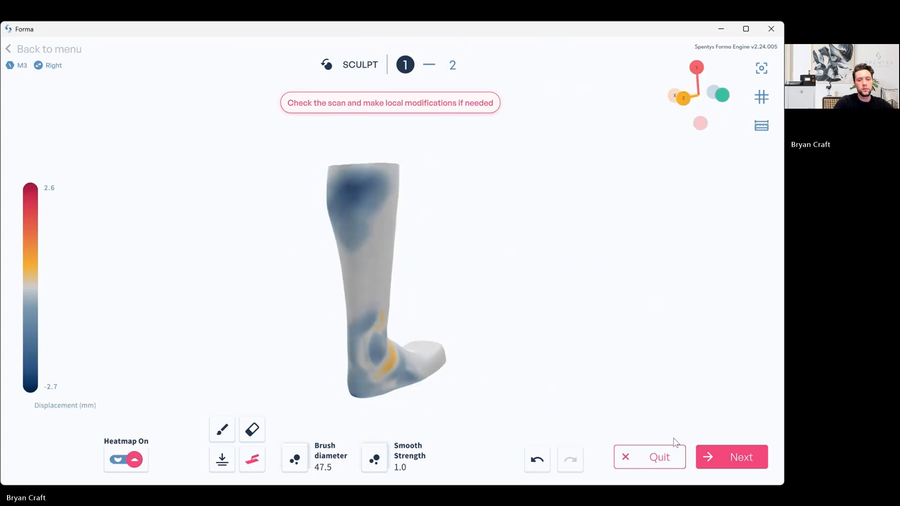
Proceed to the final sculpt check, hide the heatmap, inspect the leg from the side and validate the sculpt
{"action": "left_click", "coordinate": [716, 463]}
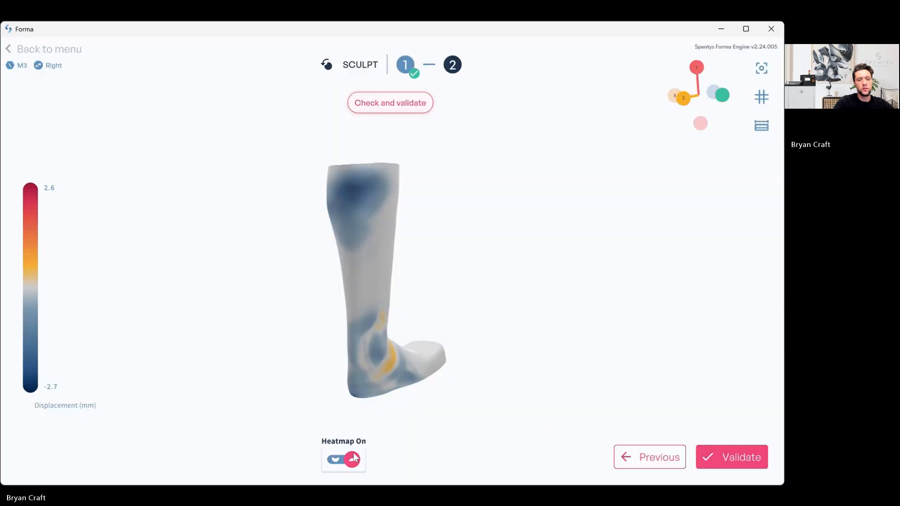
{"action": "left_click", "coordinate": [352, 459]}
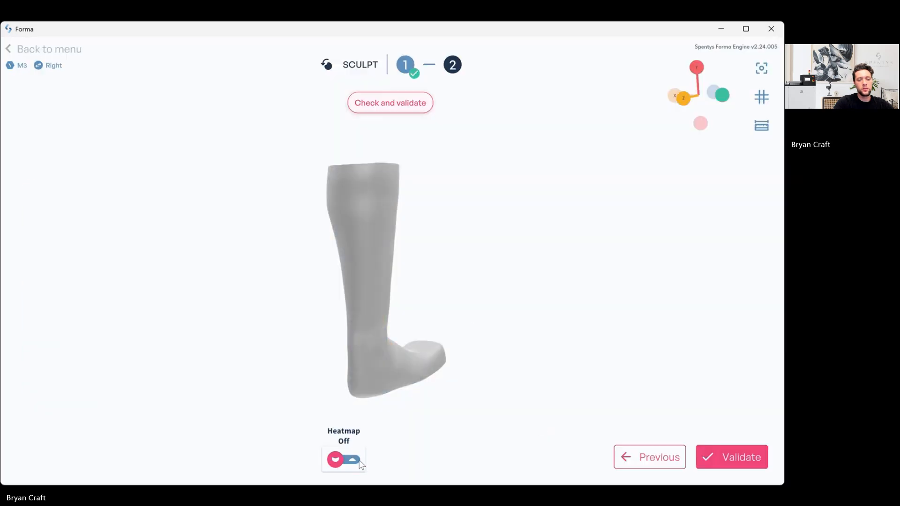
{"action": "mouse_move", "coordinate": [472, 317]}
{"action": "middle_mouse_down"}
{"action": "mouse_move", "coordinate": [592, 293]}
{"action": "mouse_move", "coordinate": [550, 282]}
{"action": "mouse_move", "coordinate": [442, 286]}
{"action": "mouse_move", "coordinate": [369, 308]}
{"action": "mouse_move", "coordinate": [405, 337]}
{"action": "mouse_move", "coordinate": [390, 305]}
{"action": "middle_mouse_up"}
{"action": "left_click", "coordinate": [720, 455]}
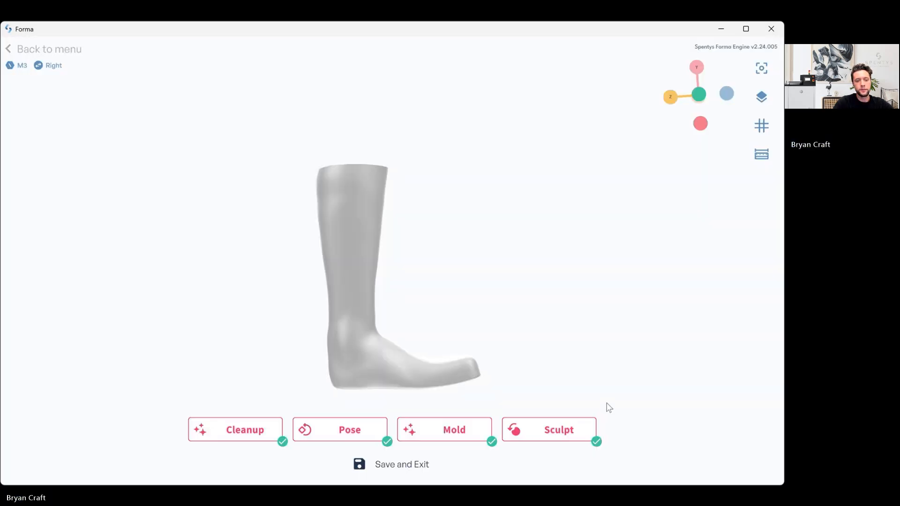
Measure the plane-to-plane distance along the lower leg and the plane circumference above the ankle
{"action": "left_click", "coordinate": [763, 155]}
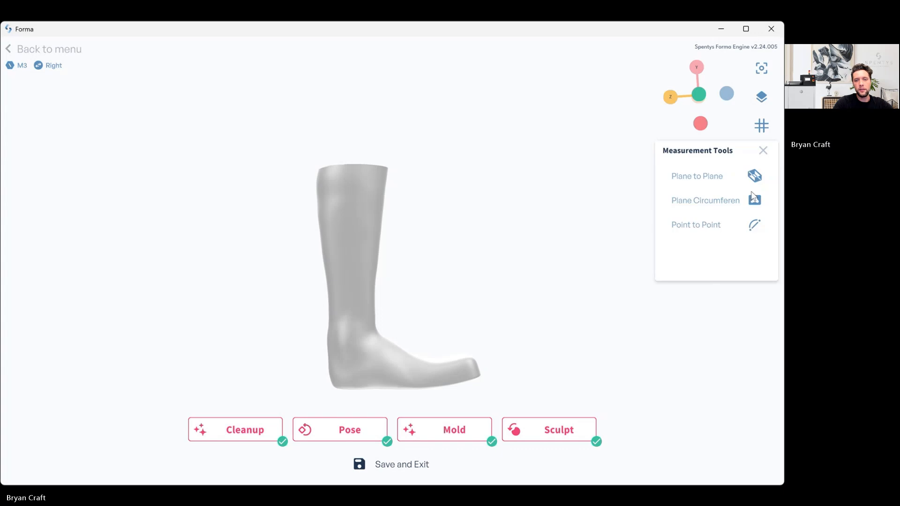
{"action": "left_click", "coordinate": [725, 185]}
{"action": "left_click_drag", "start_coordinate": [464, 220], "coordinate": [411, 193]}
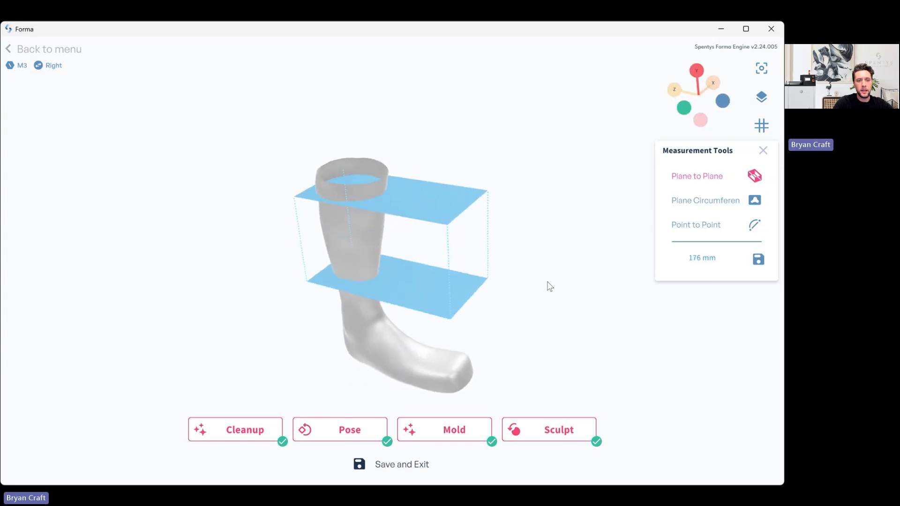
{"action": "left_click_drag", "start_coordinate": [548, 285], "coordinate": [493, 223]}
{"action": "left_click", "coordinate": [754, 201]}
{"action": "left_click_drag", "start_coordinate": [509, 285], "coordinate": [375, 278]}
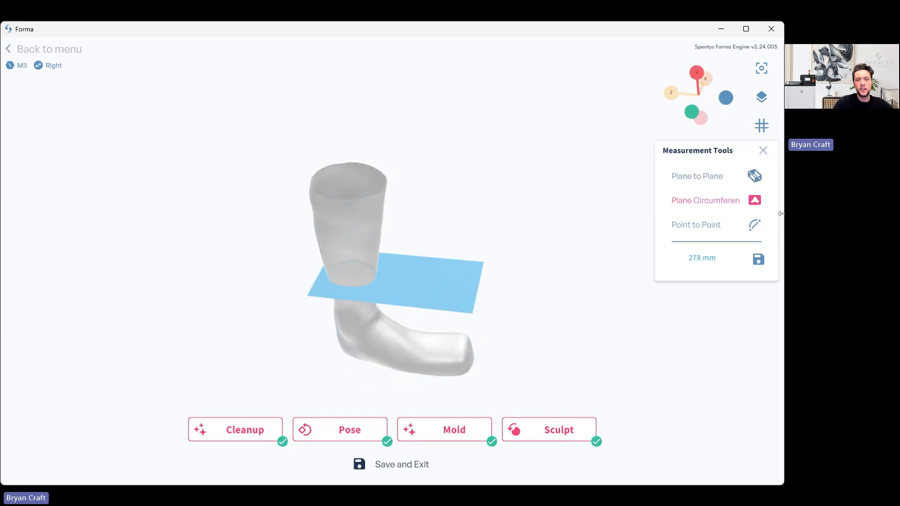
Measure the point-to-point distance from the front of the ankle to the top of the toes and close the measurement tools
{"action": "left_click", "coordinate": [755, 226]}
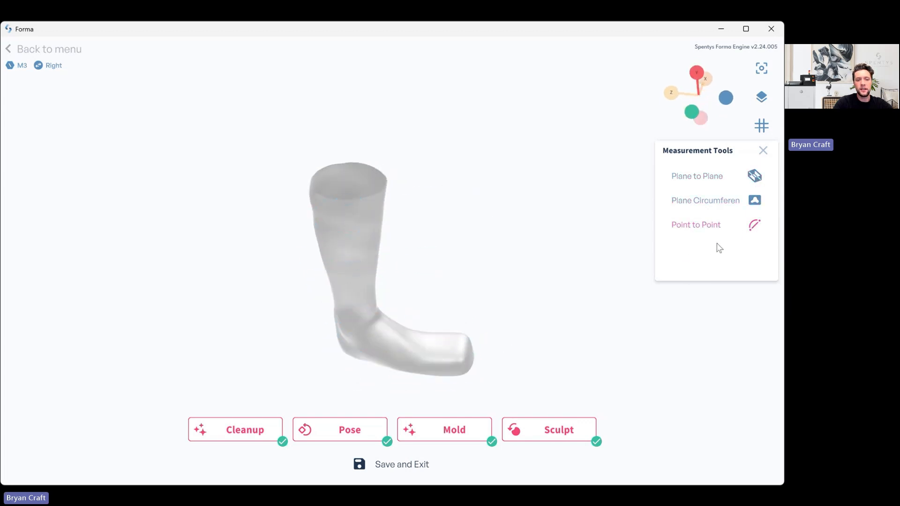
{"action": "left_click", "coordinate": [455, 347]}
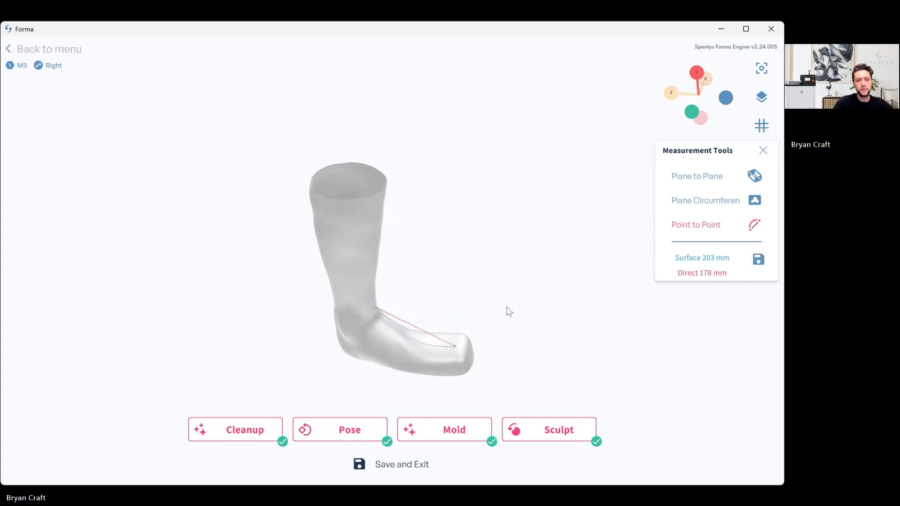
{"action": "left_click_drag", "start_coordinate": [509, 312], "coordinate": [580, 256]}
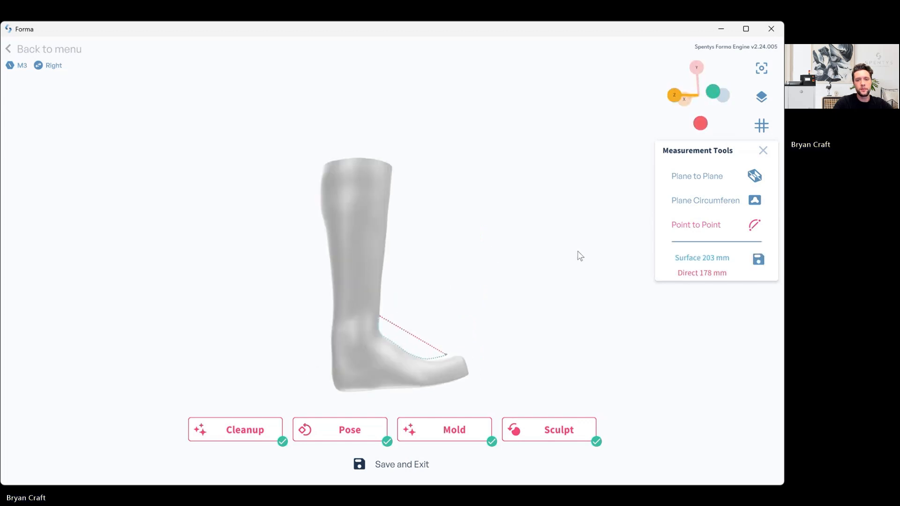
{"action": "left_click", "coordinate": [763, 151]}
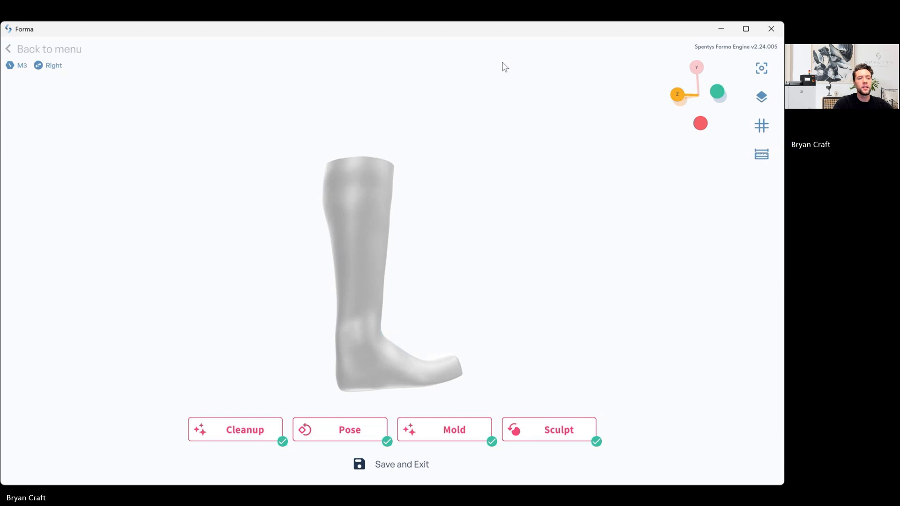